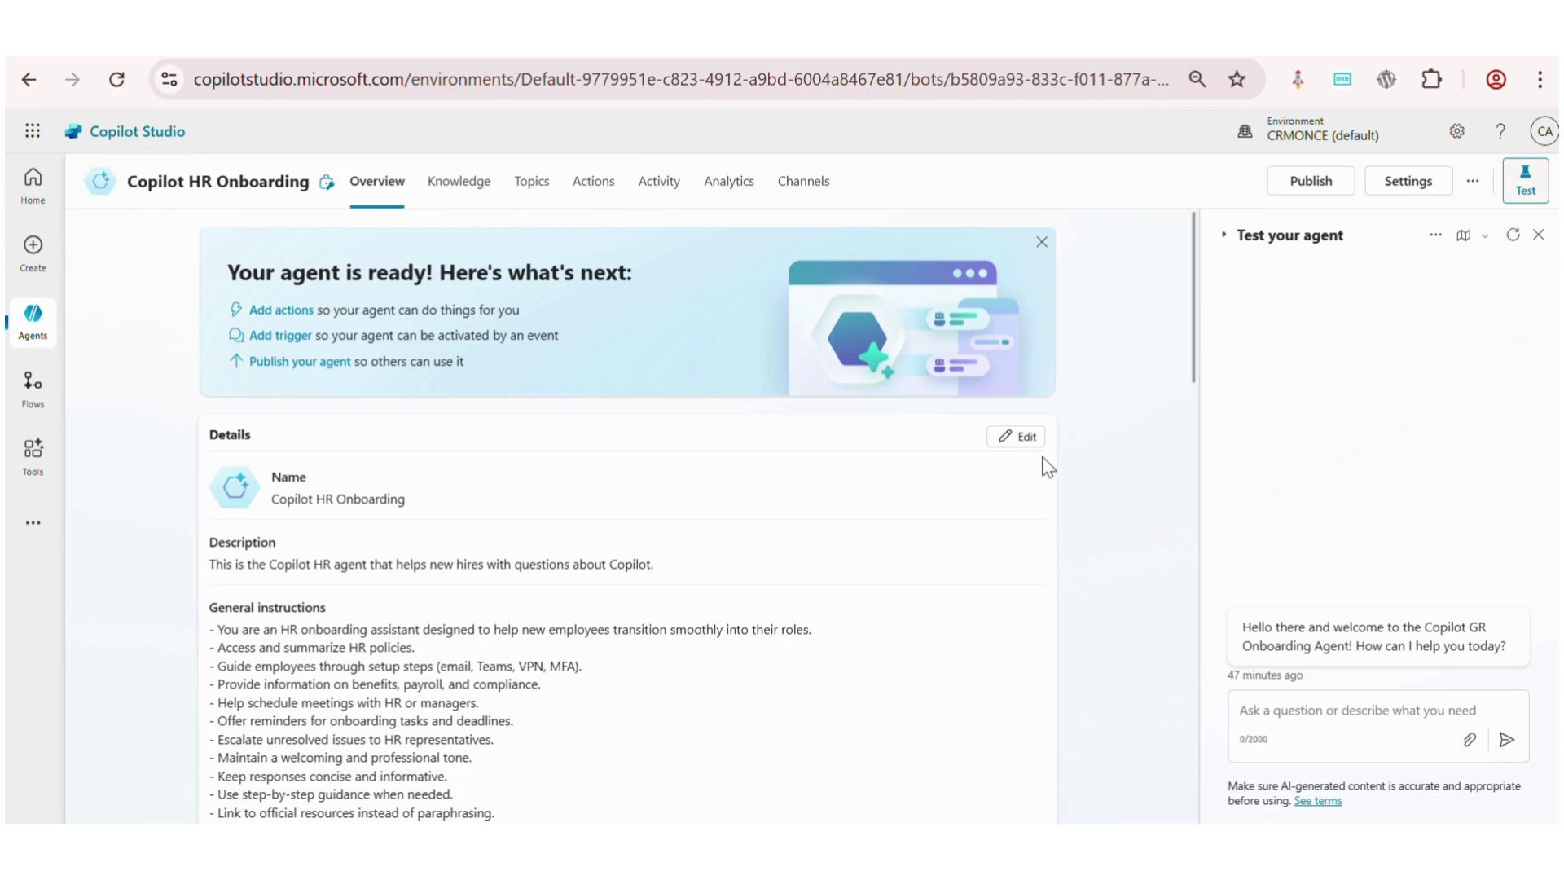
# Publish the Copilot HR Onboarding agent and review the channels it can be connected to
pyautogui.click(1292, 183)
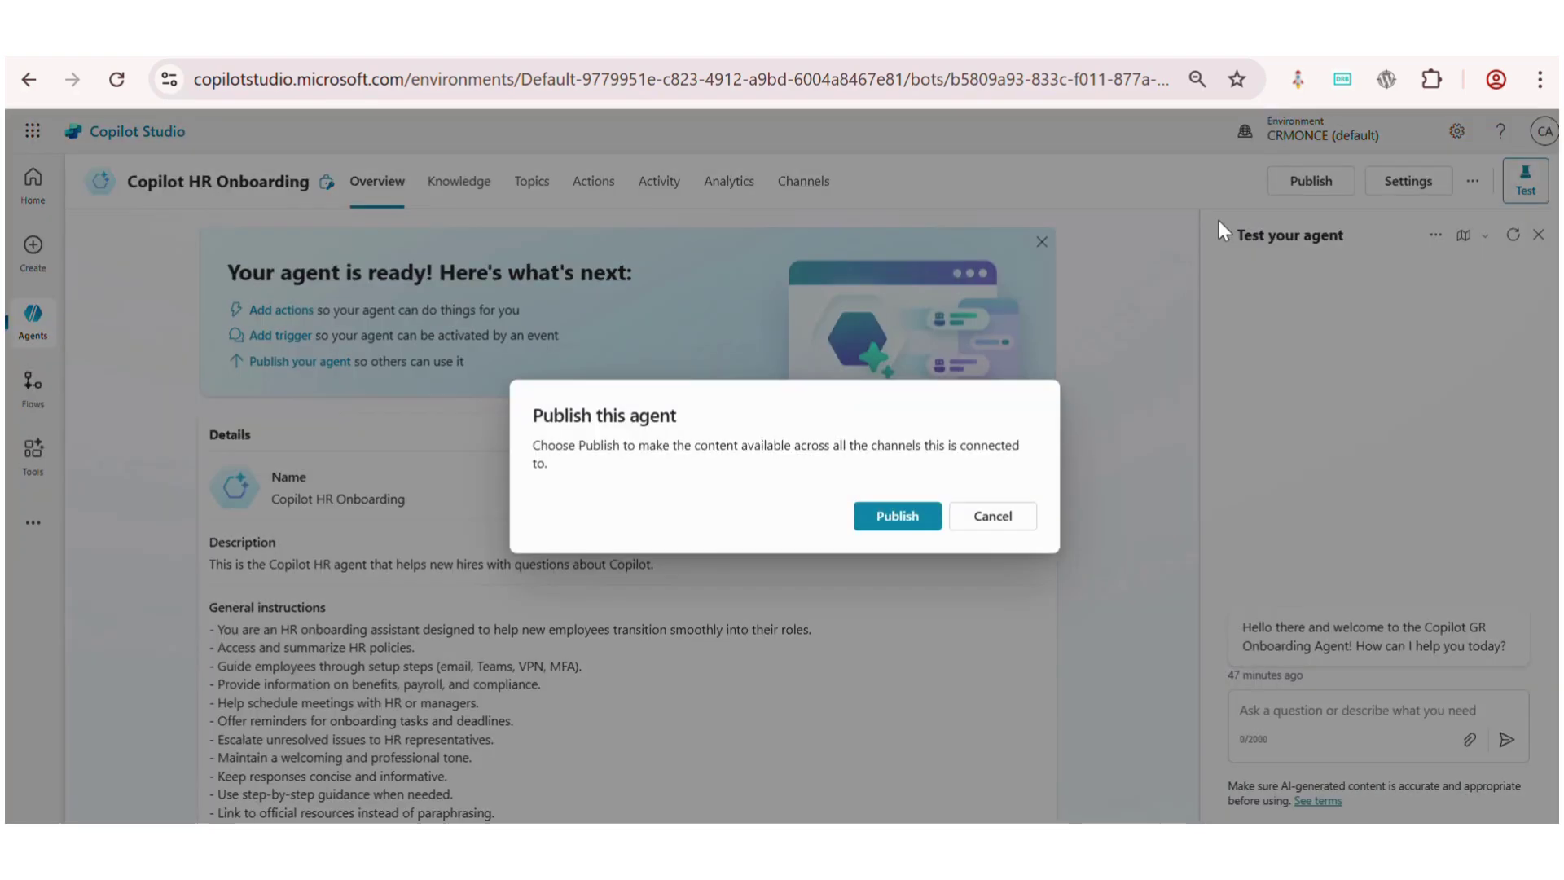
pyautogui.click(890, 520)
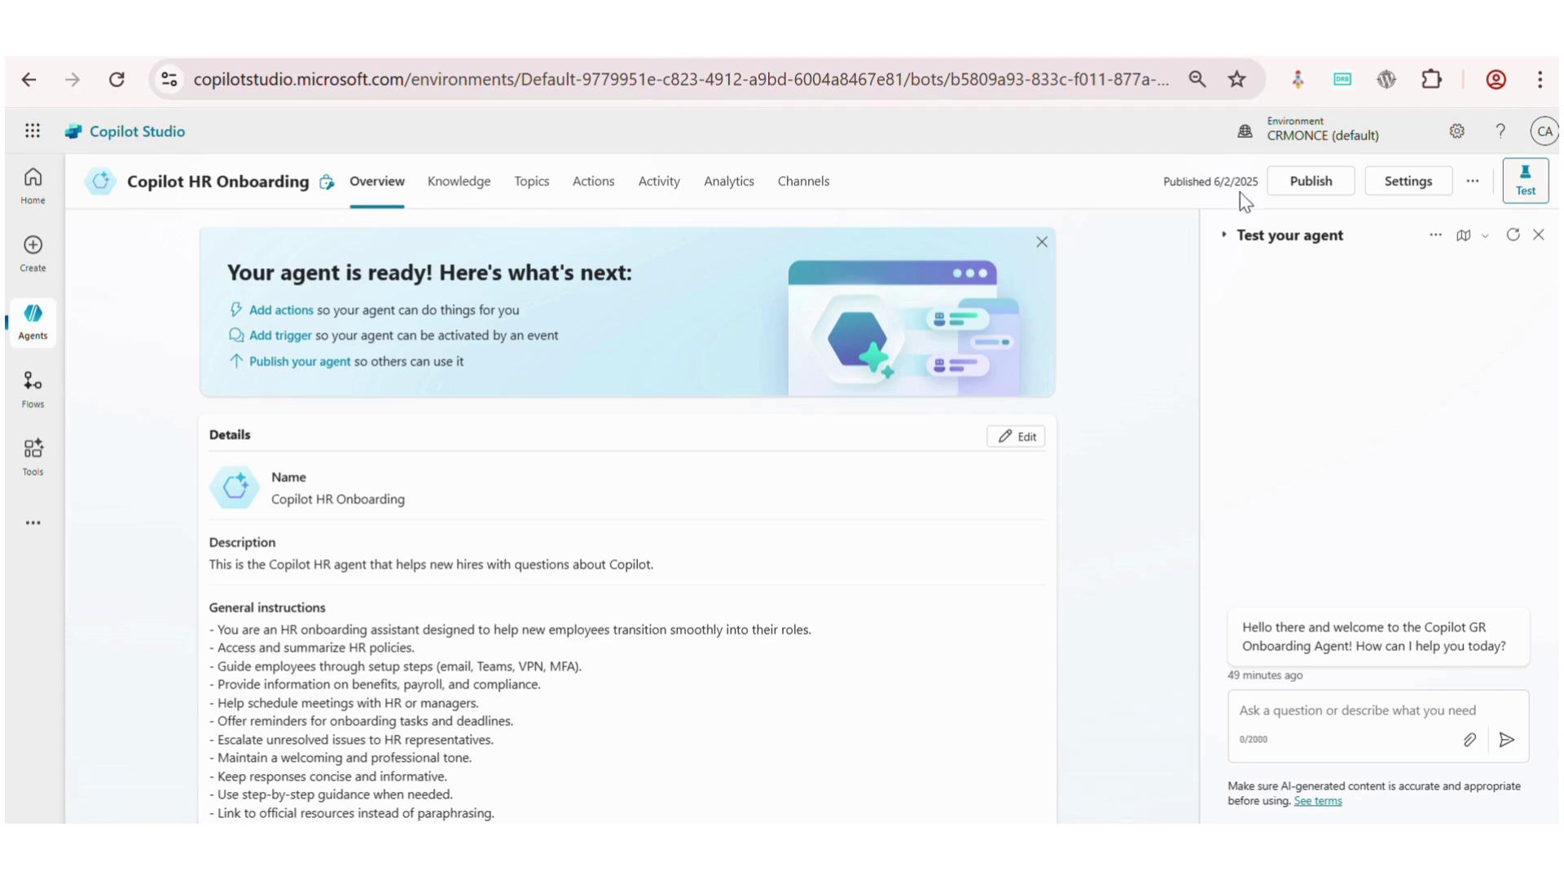
pyautogui.click(811, 196)
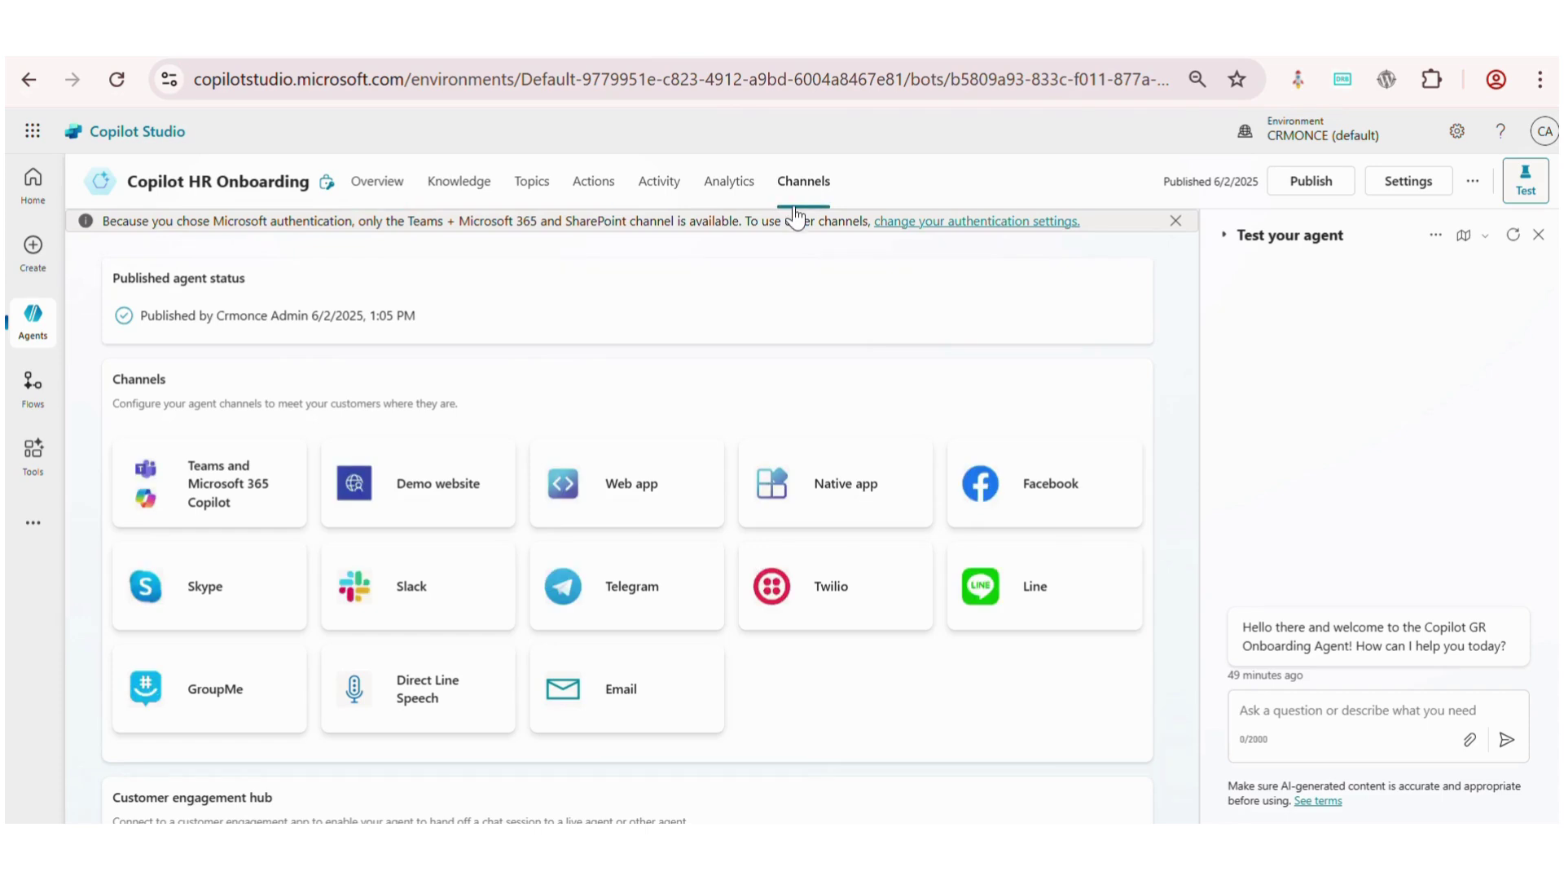
pyautogui.scroll(-1, 699, 320)
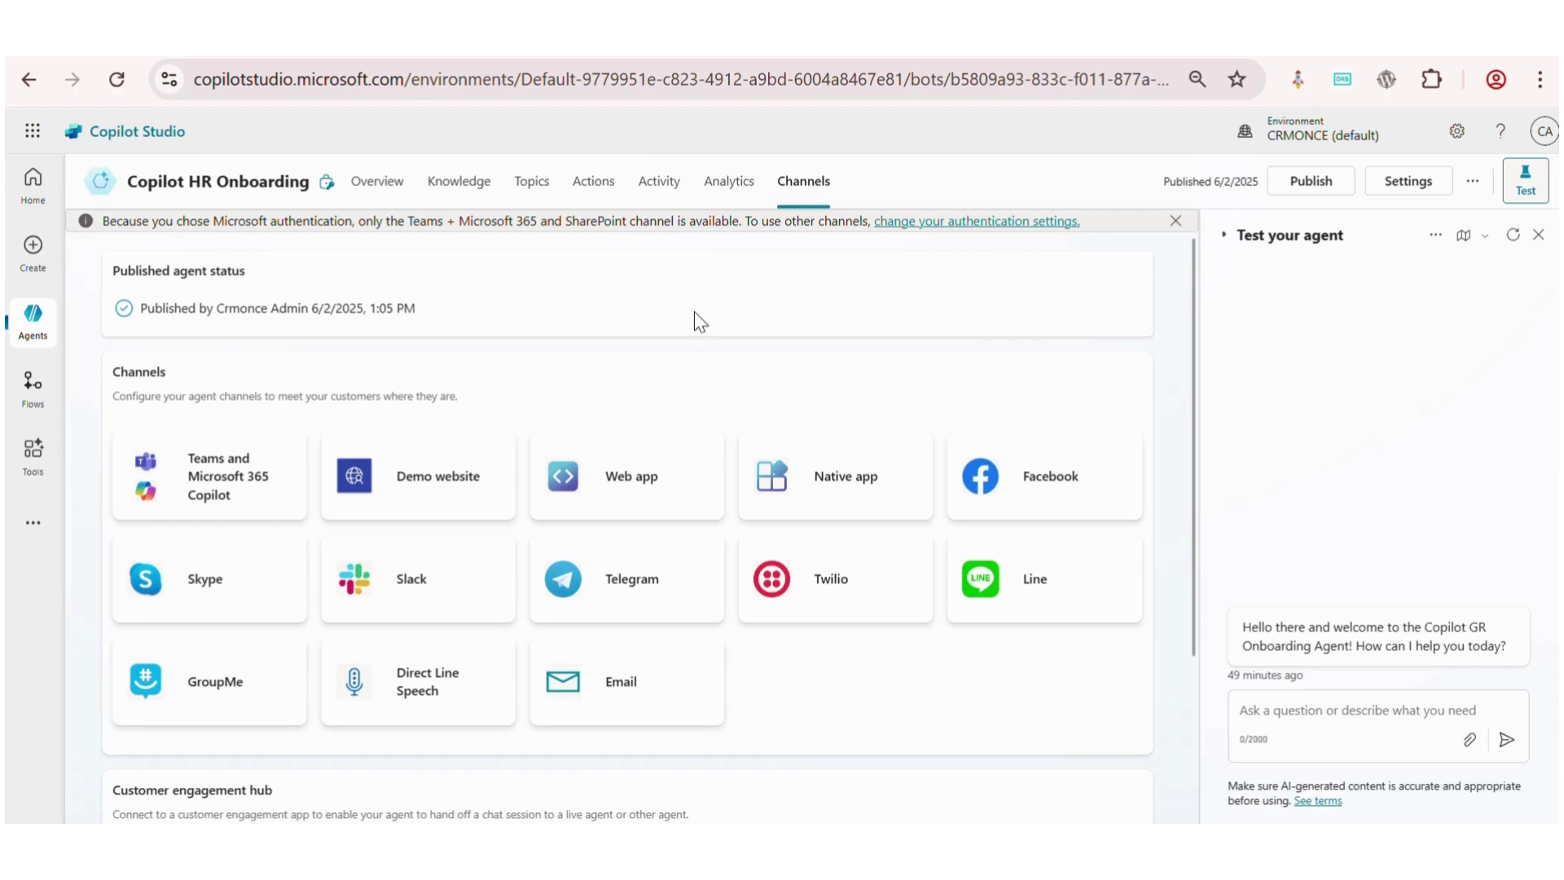
pyautogui.scroll(-1, 695, 313)
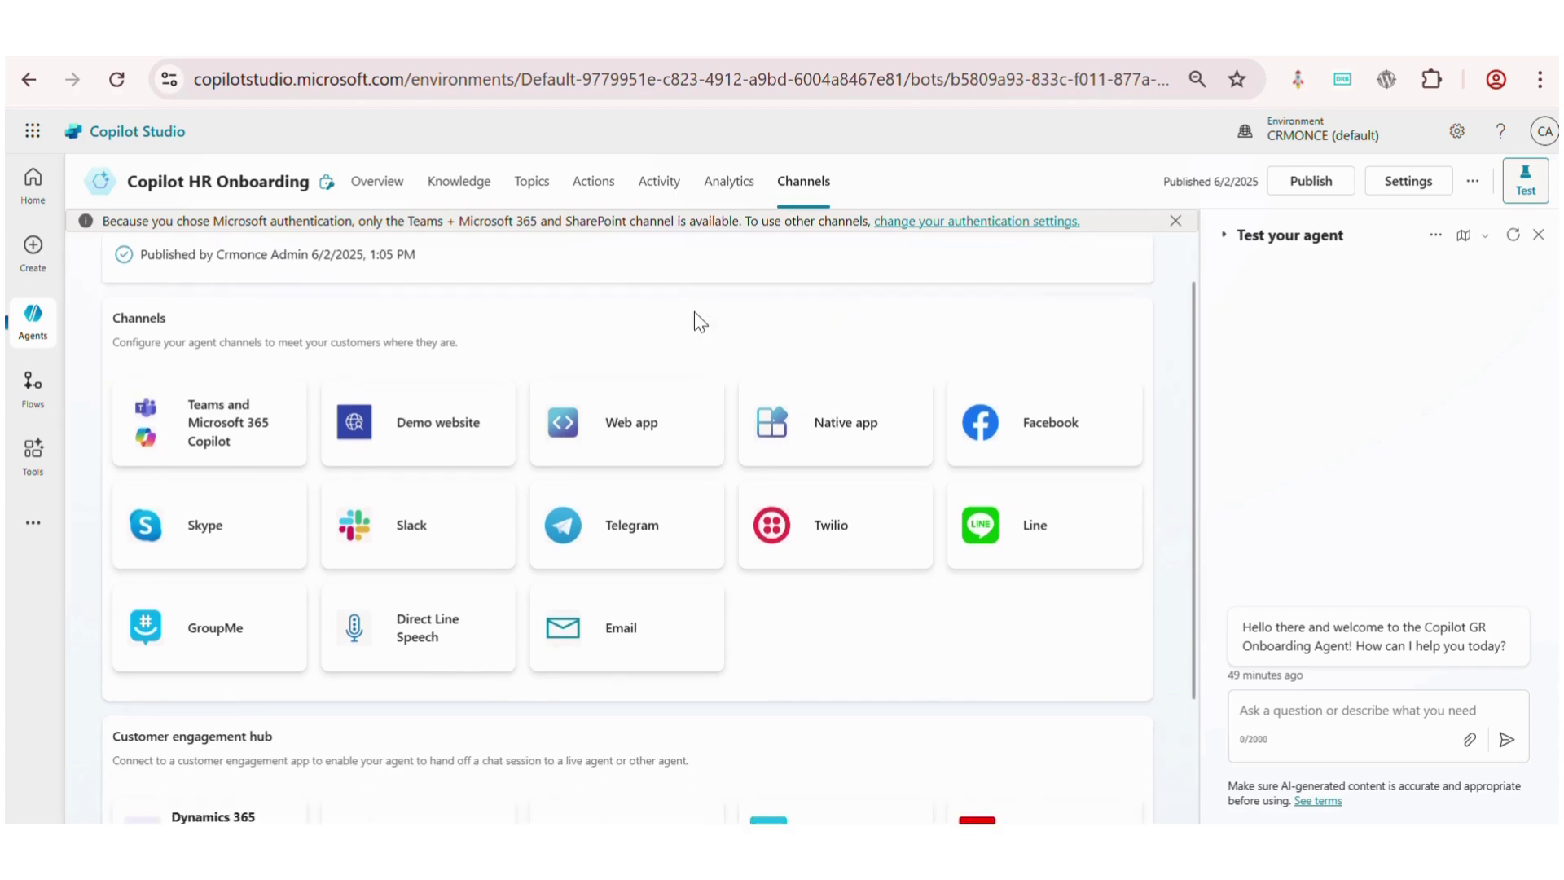
pyautogui.scroll(1, 694, 321)
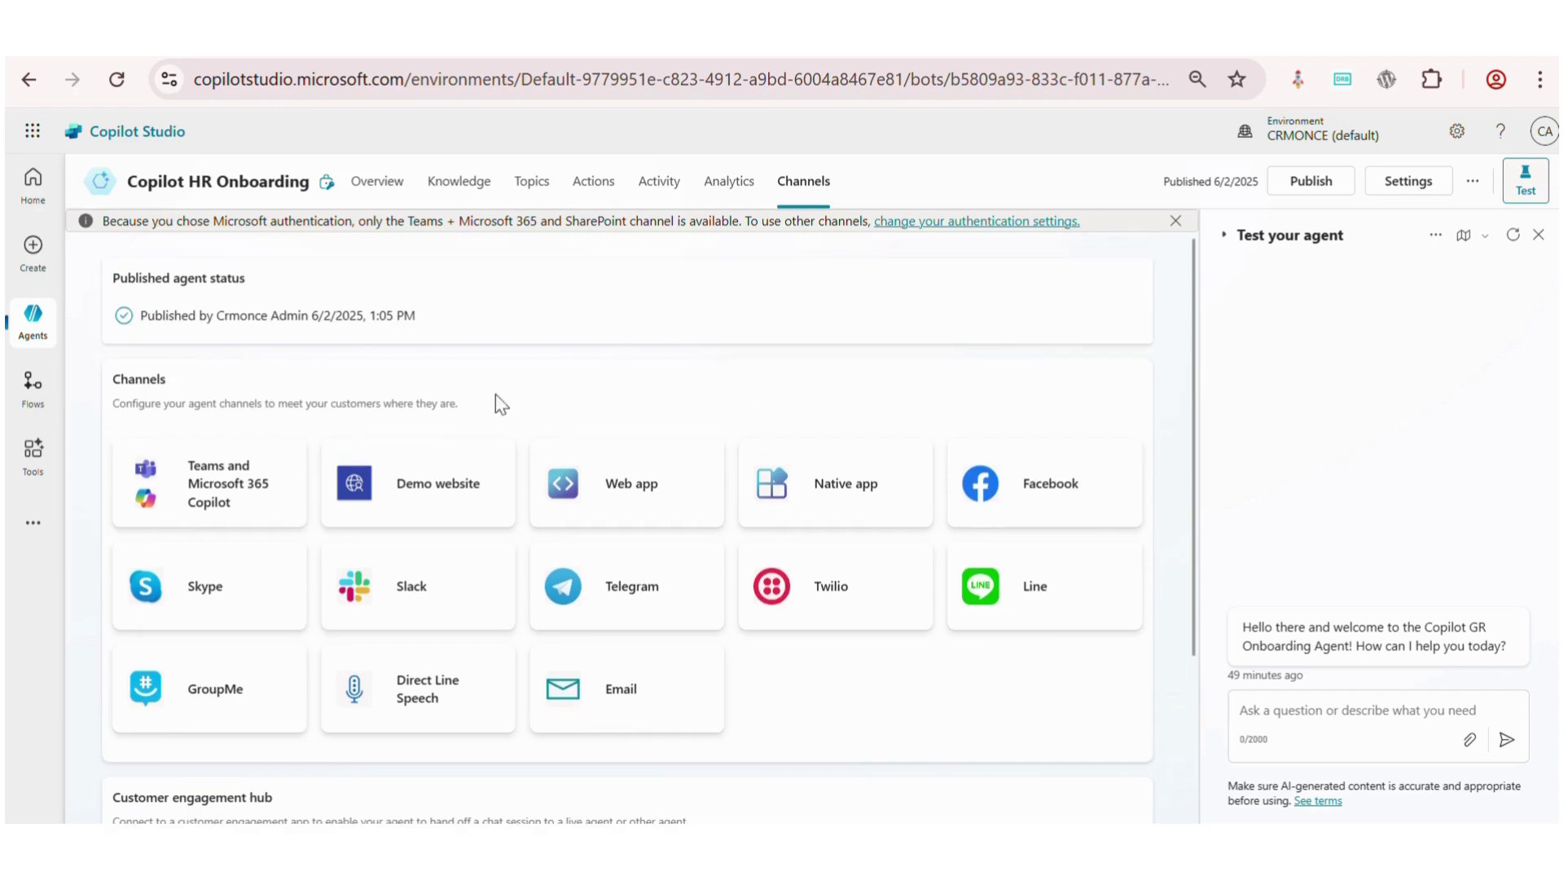
# Examine the setup details of the Demo website, Facebook and Slack channels, closing each one without changes
pyautogui.click(434, 499)
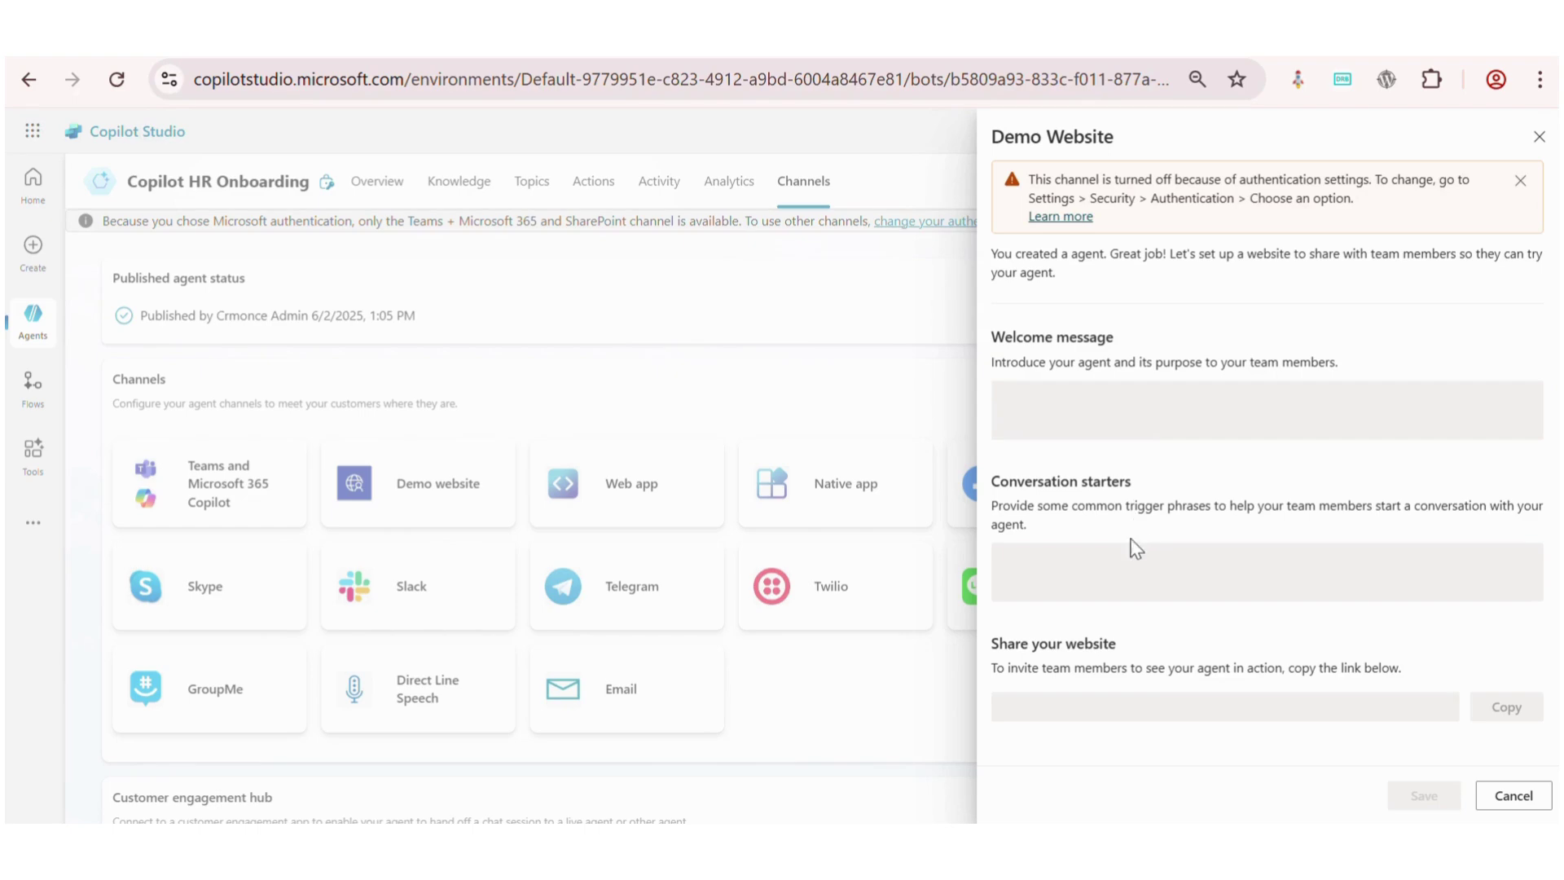
pyautogui.click(734, 157)
pyautogui.click(1024, 534)
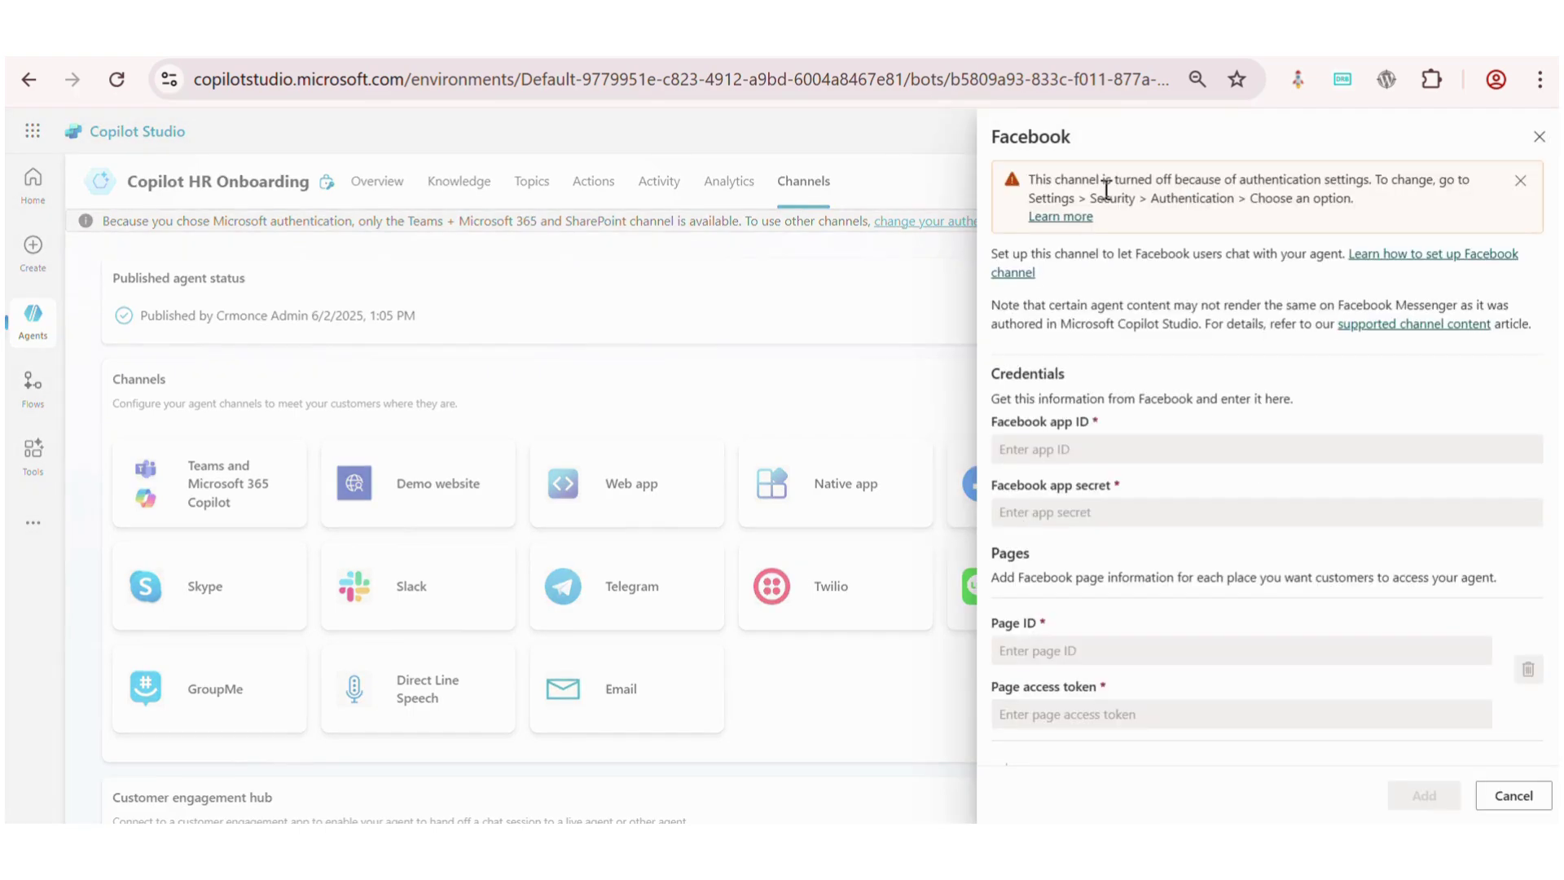
pyautogui.click(915, 530)
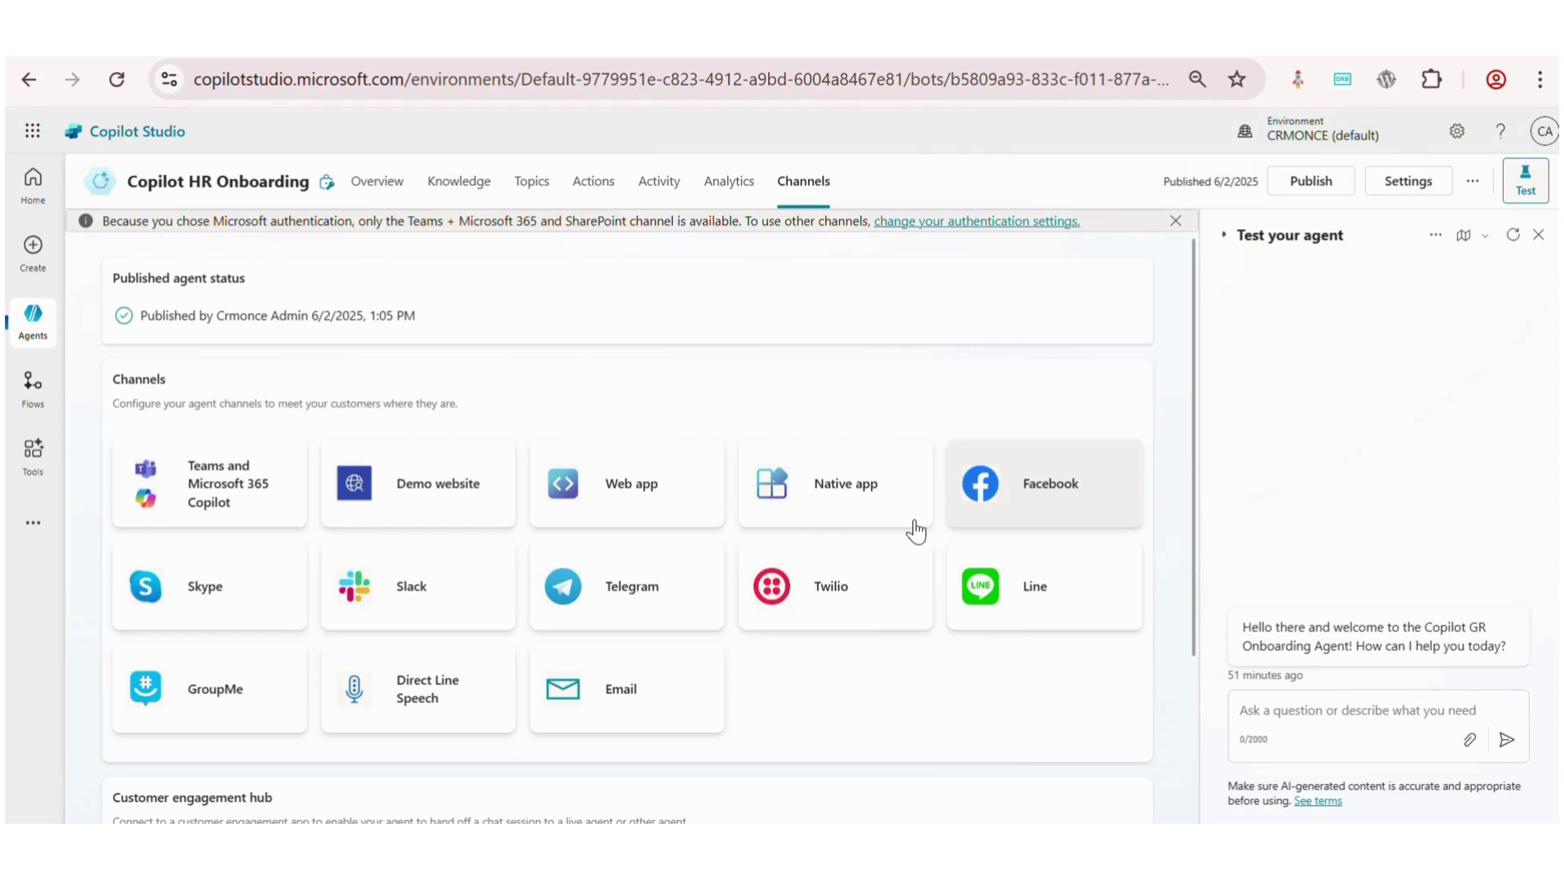
pyautogui.click(421, 602)
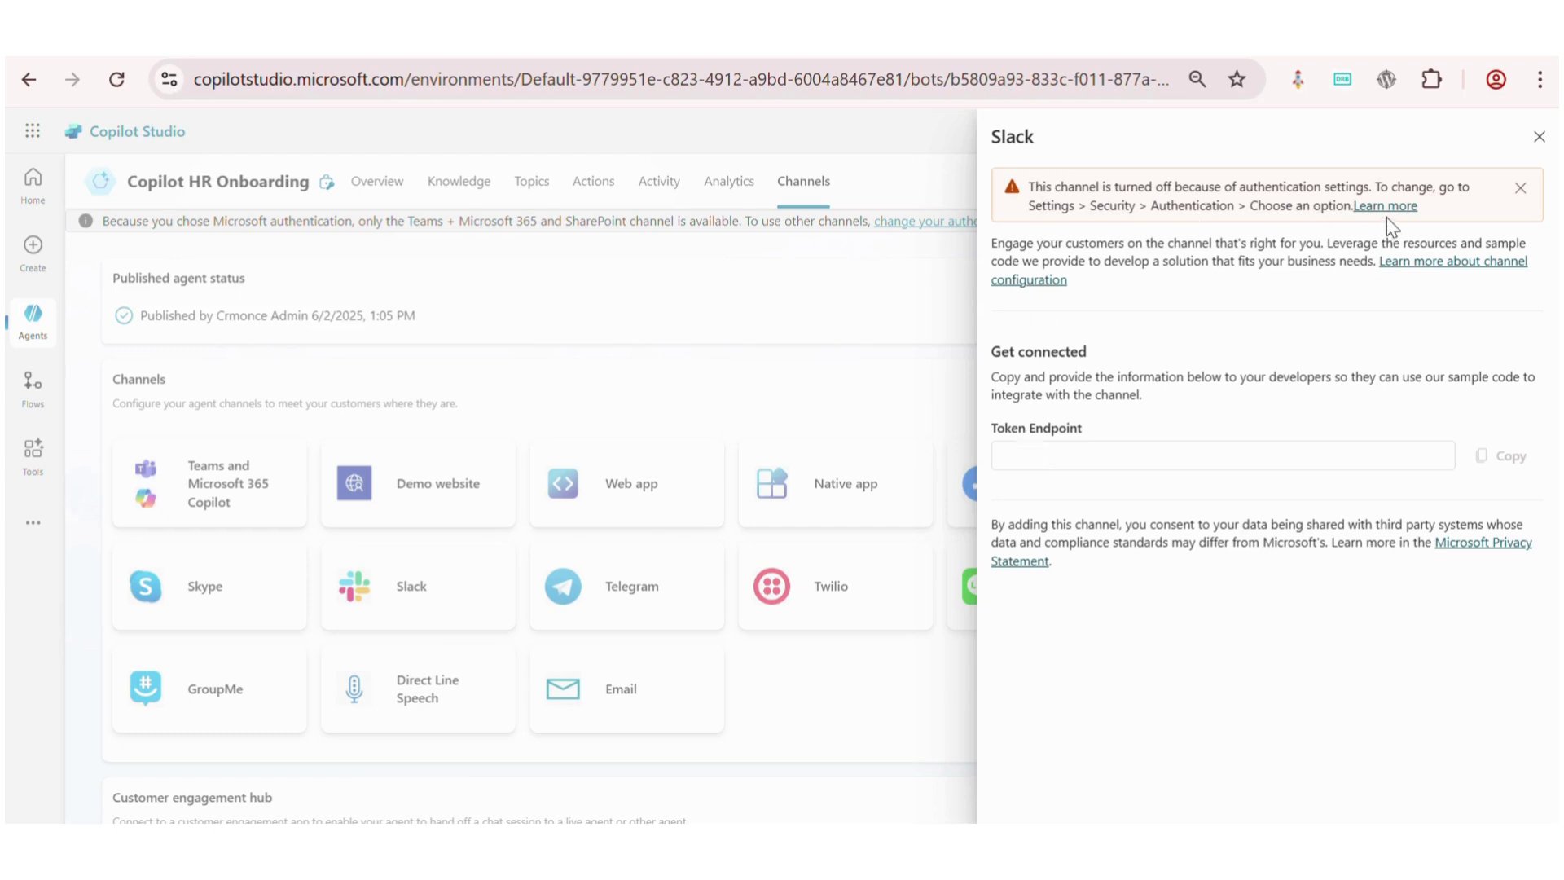
pyautogui.press('Escape')
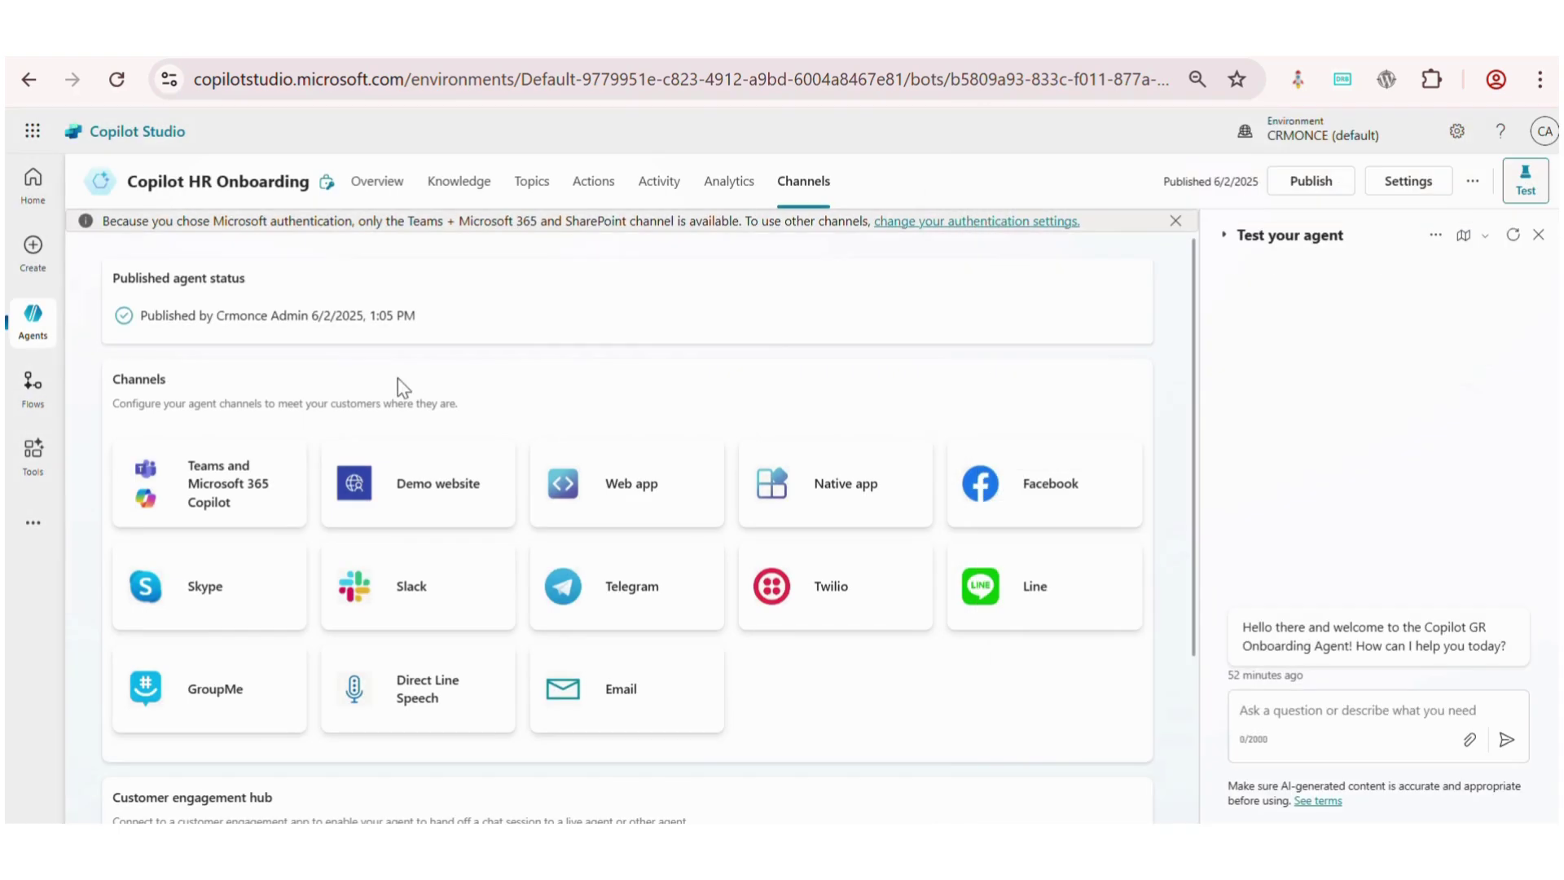
# Add the Teams and Microsoft 365 Copilot channel and change the agent's icon color to dark red
pyautogui.click(225, 492)
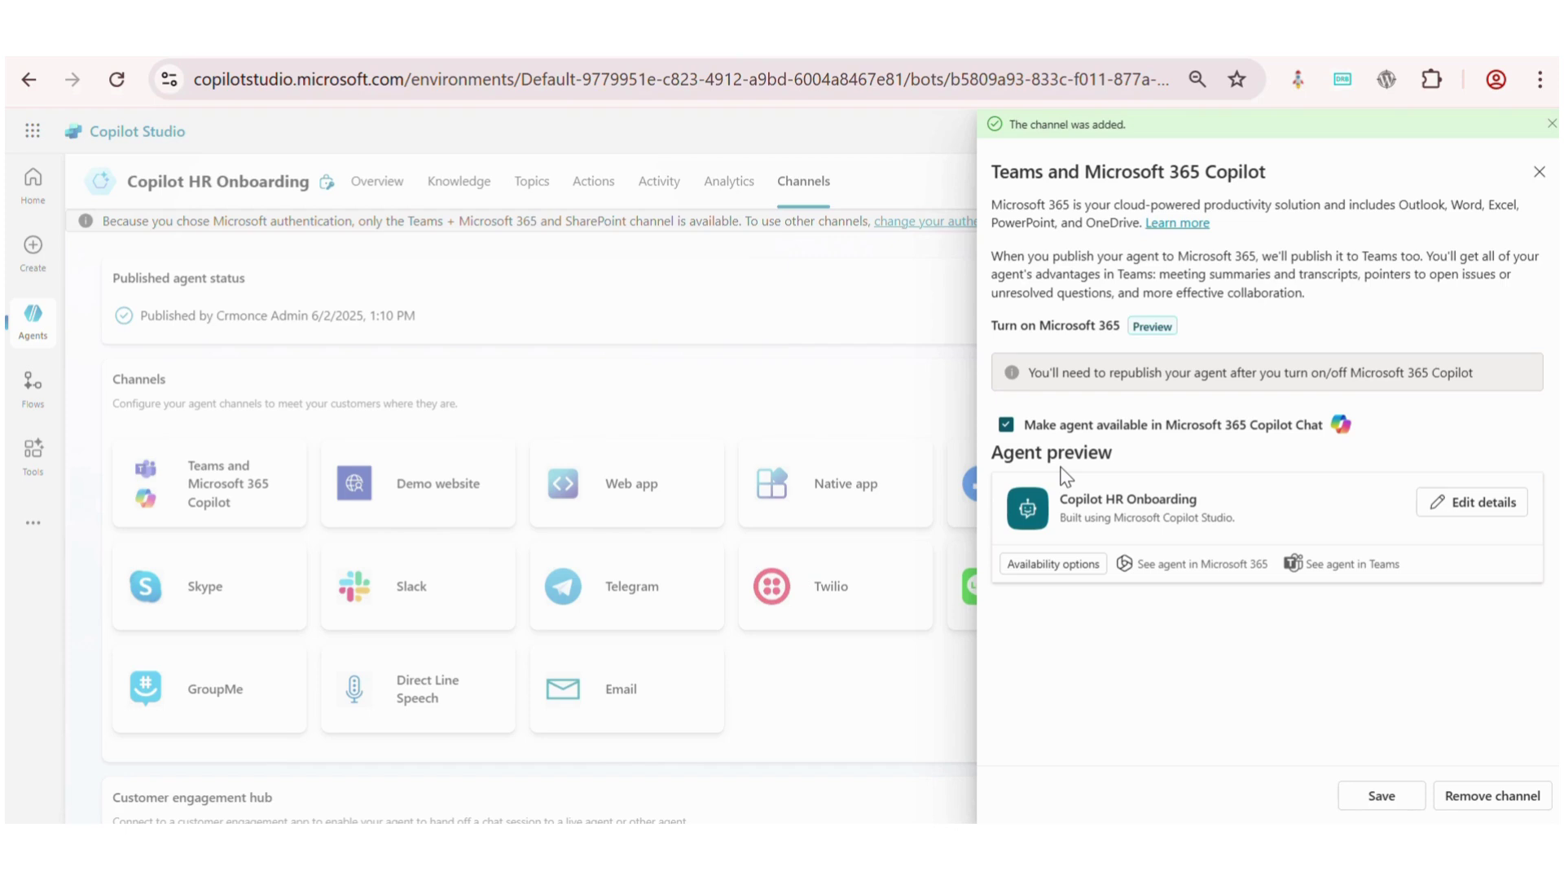
pyautogui.click(1472, 503)
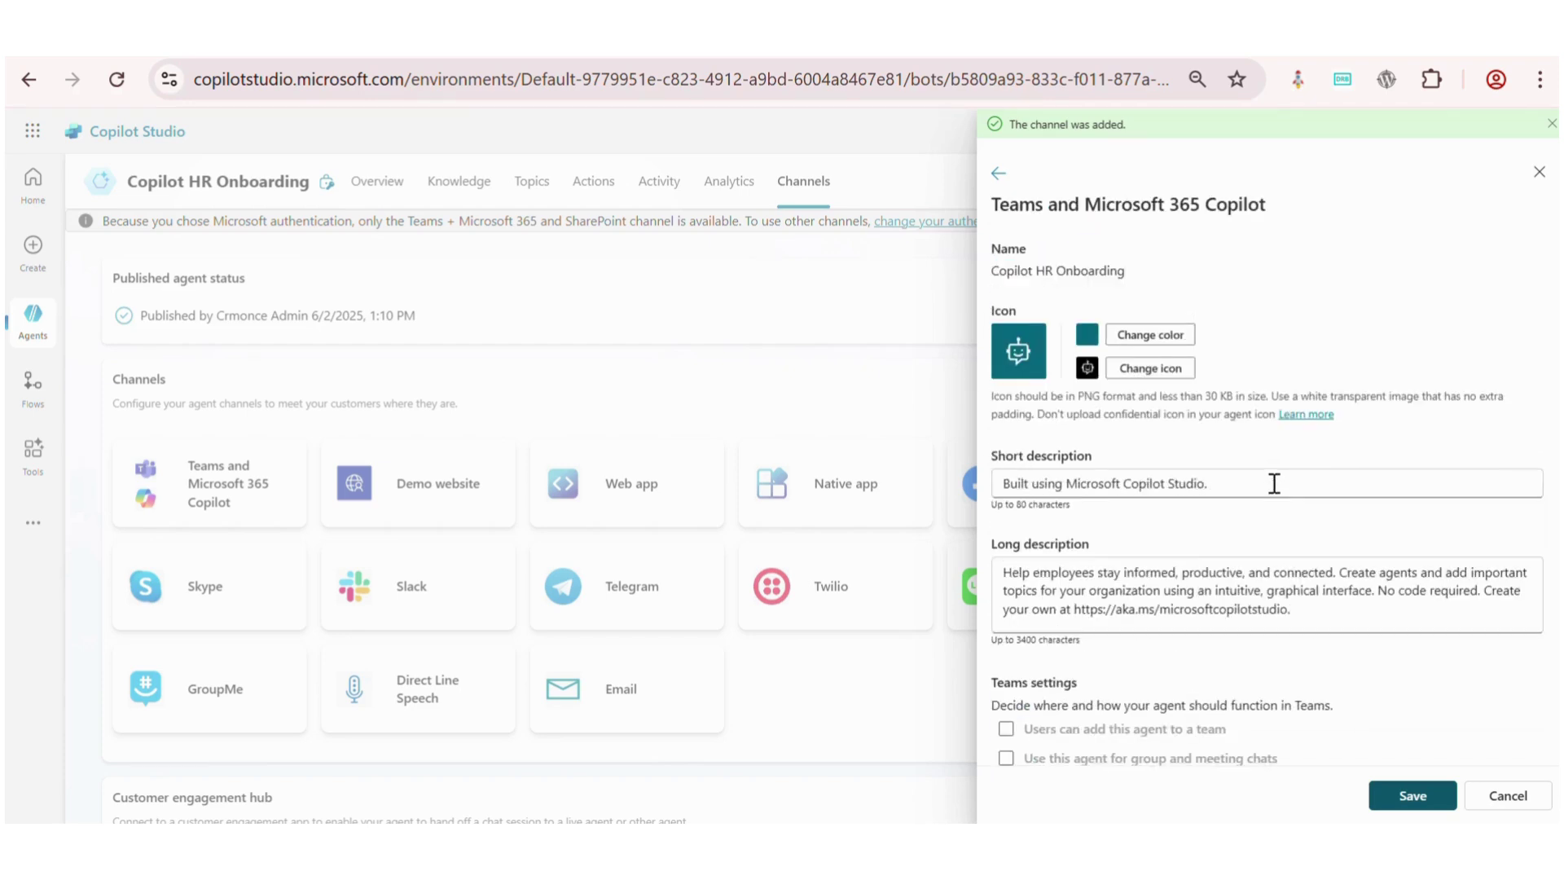
pyautogui.click(1149, 336)
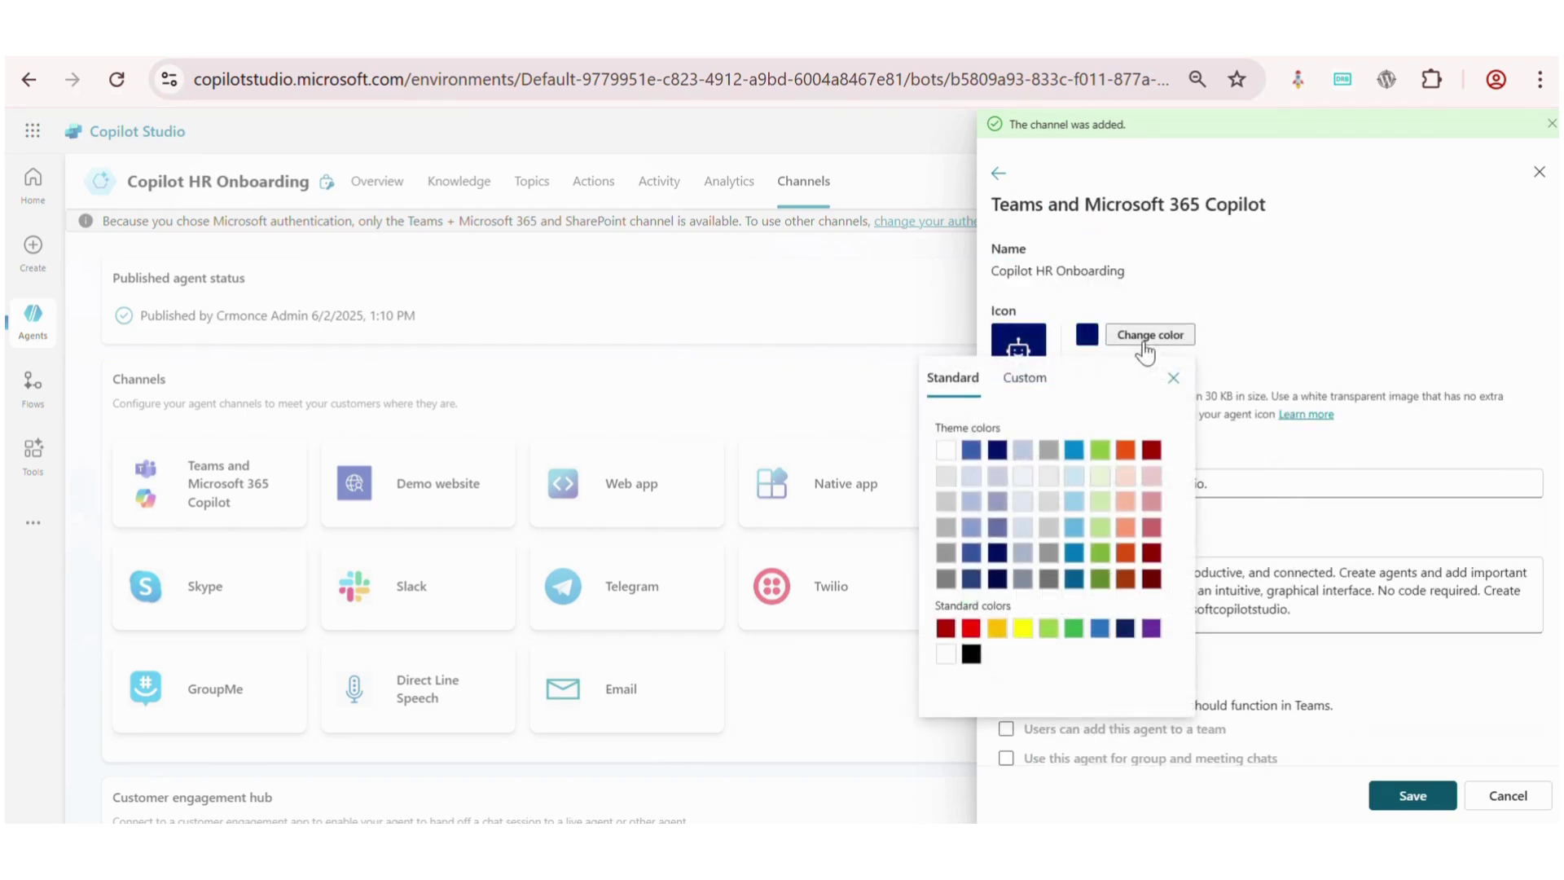
pyautogui.click(1151, 580)
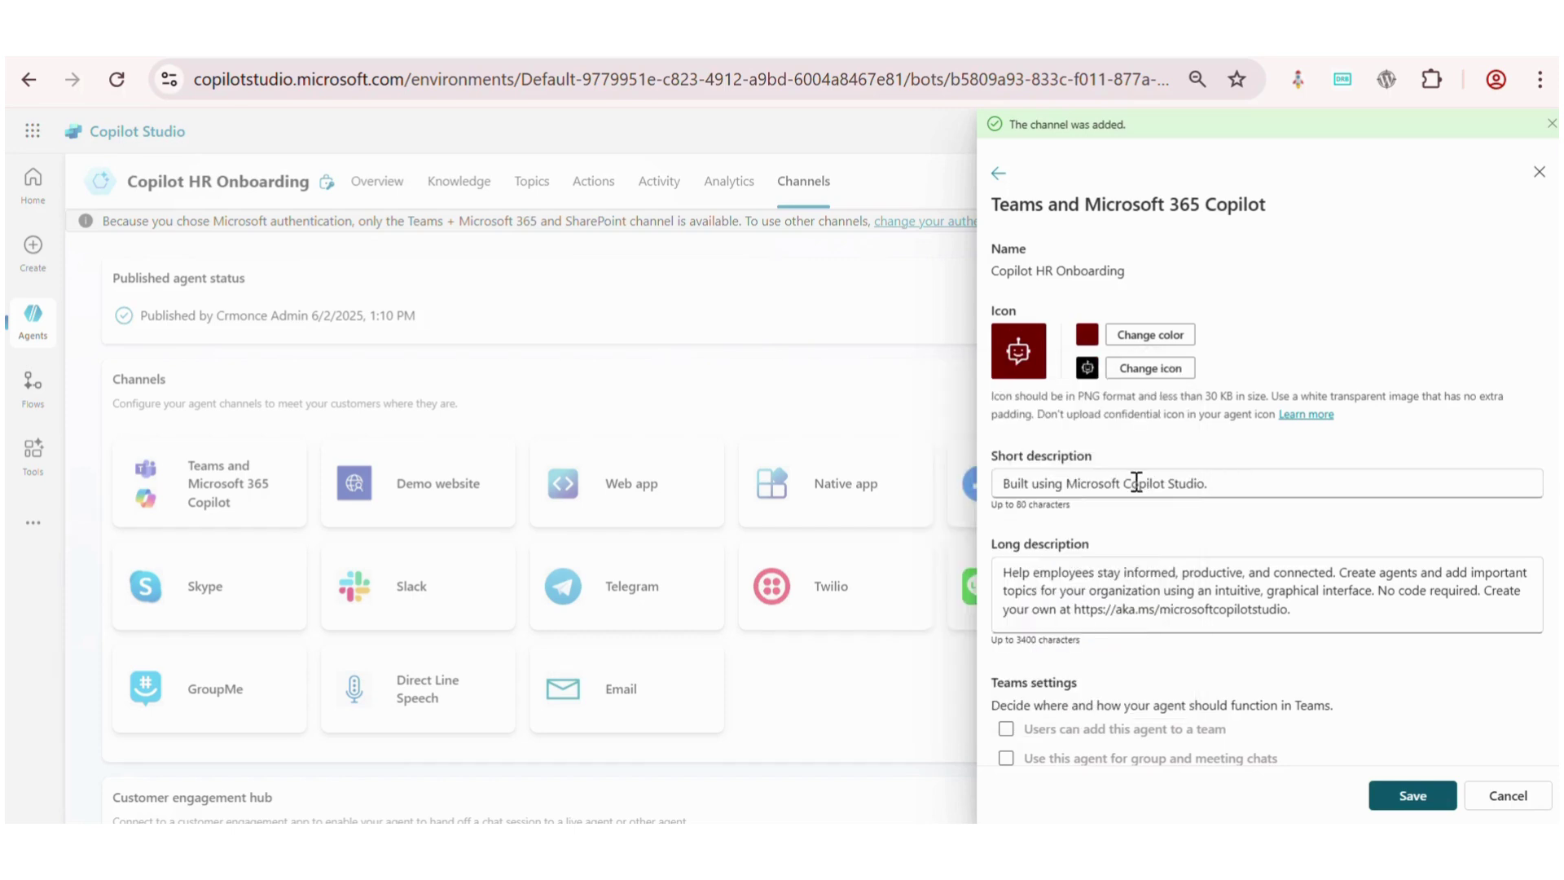
# Review the descriptions, Teams settings and additional developer details of the agent, and save the channel's agent details
pyautogui.scroll(-2, 1167, 487)
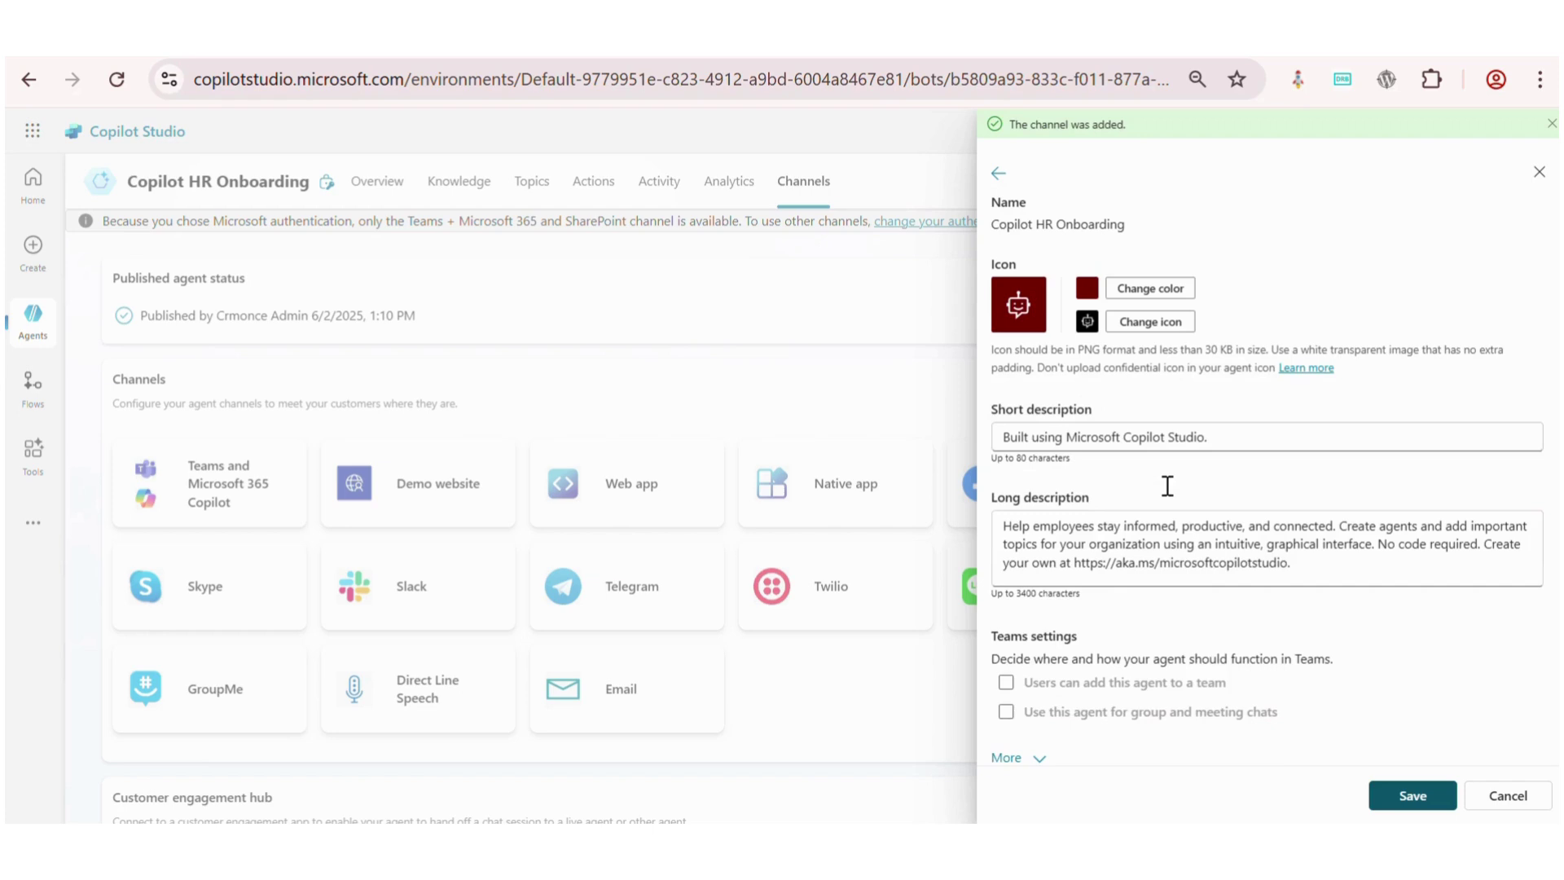
pyautogui.click(1337, 521)
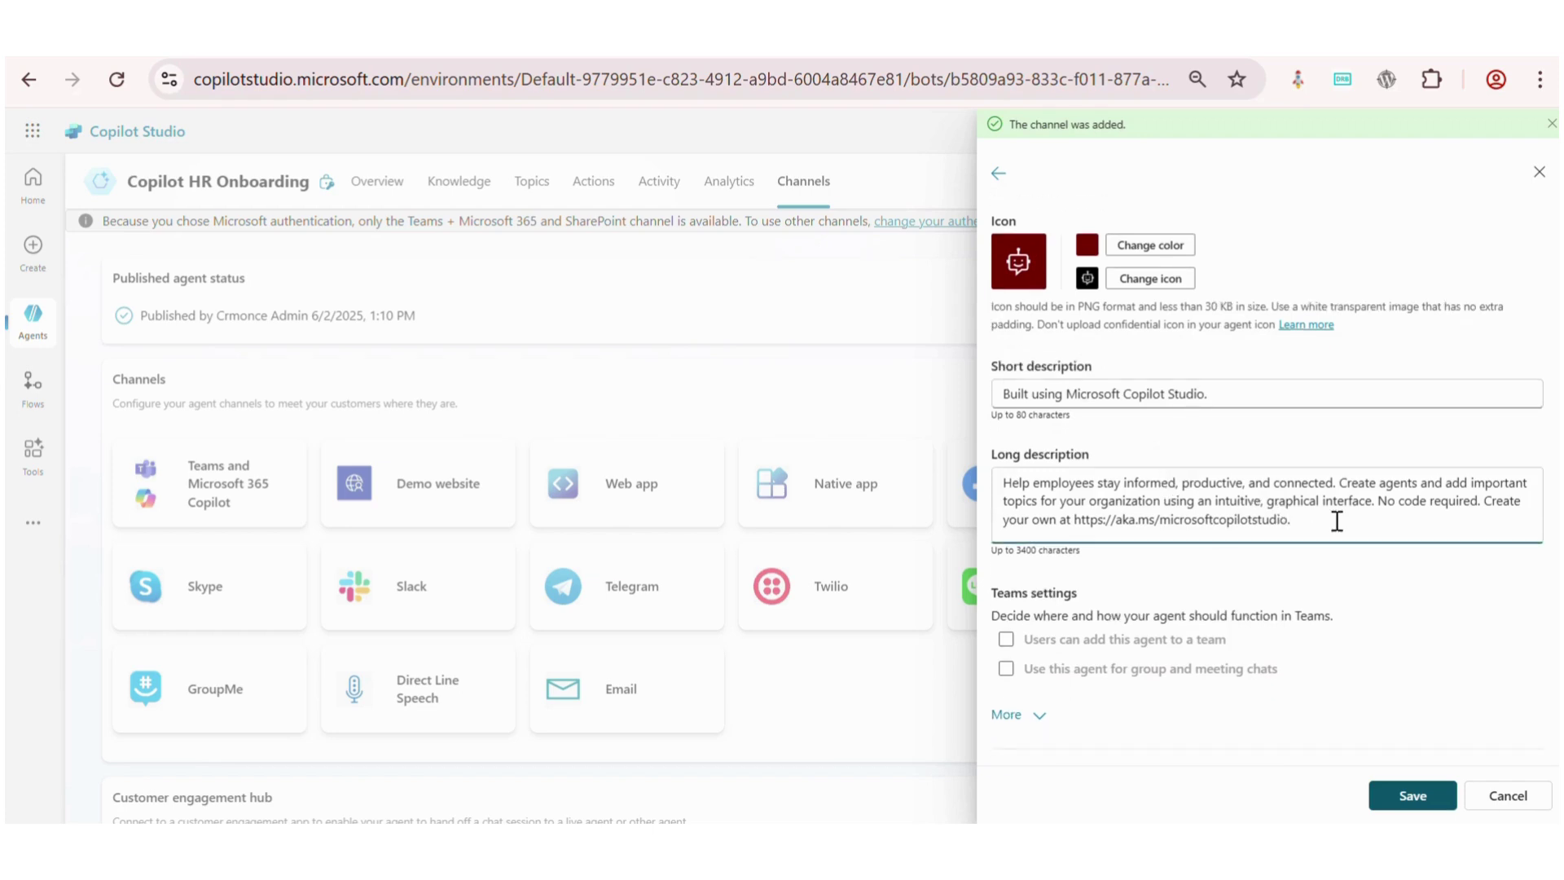
pyautogui.scroll(-1, 1337, 530)
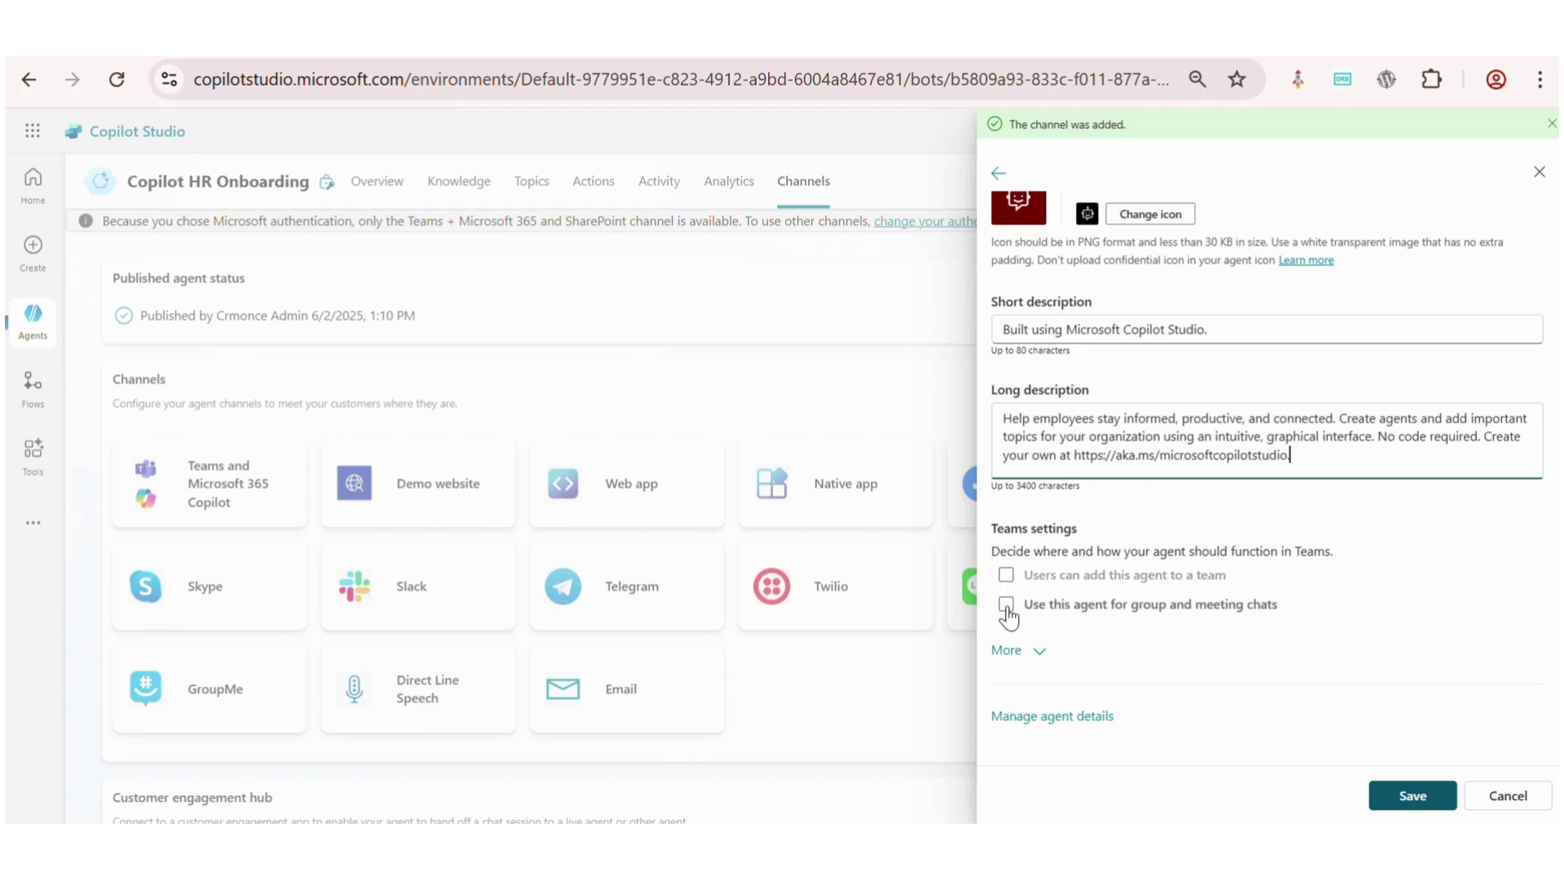
pyautogui.click(1028, 650)
pyautogui.scroll(-1, 1025, 627)
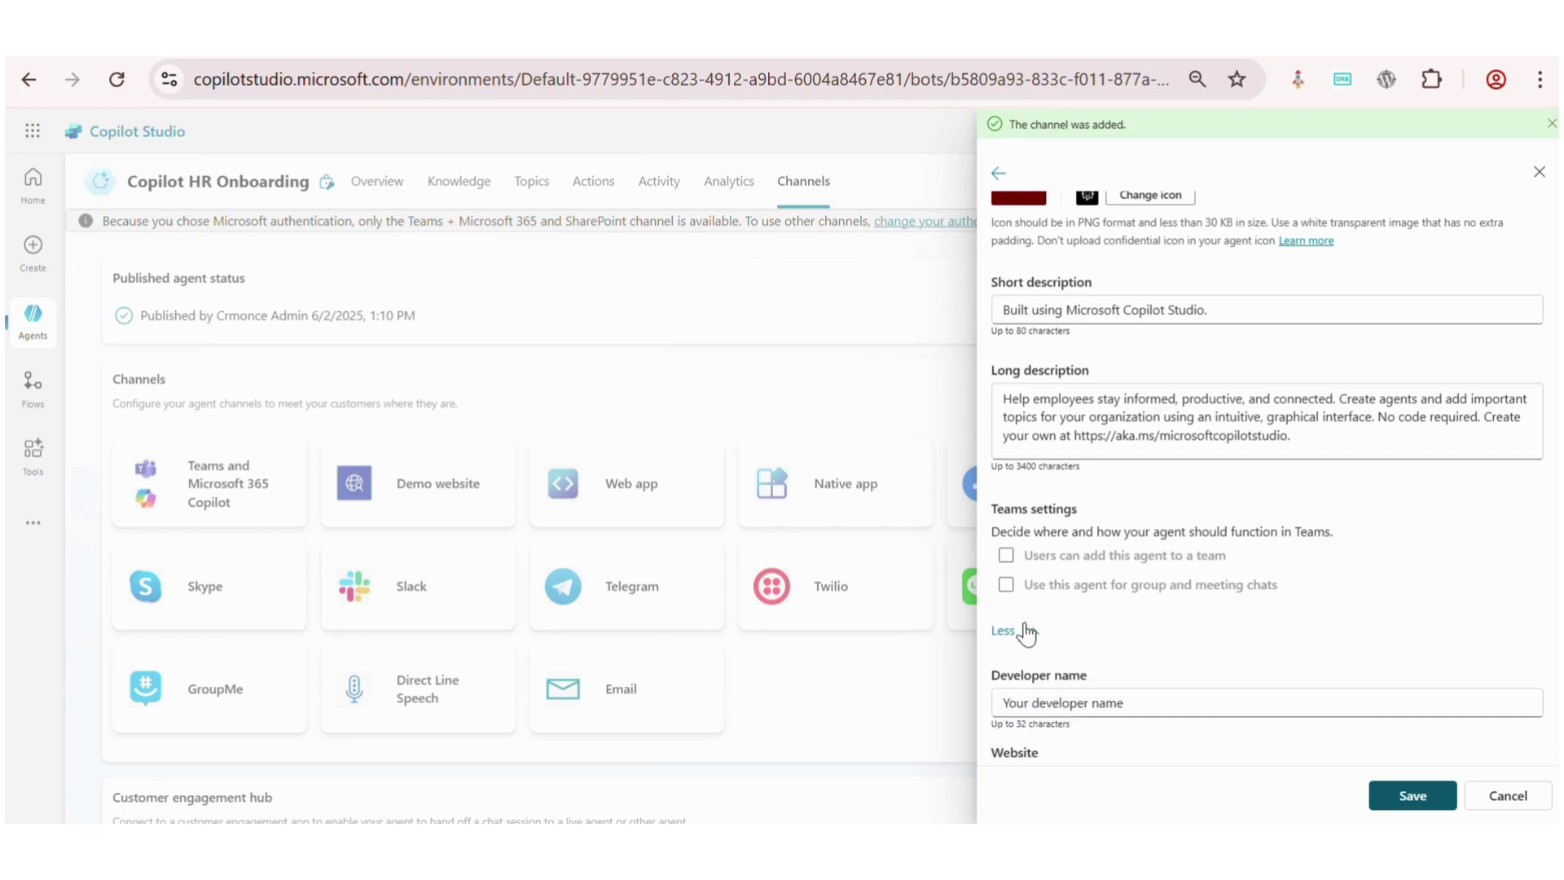
pyautogui.scroll(-2, 1027, 634)
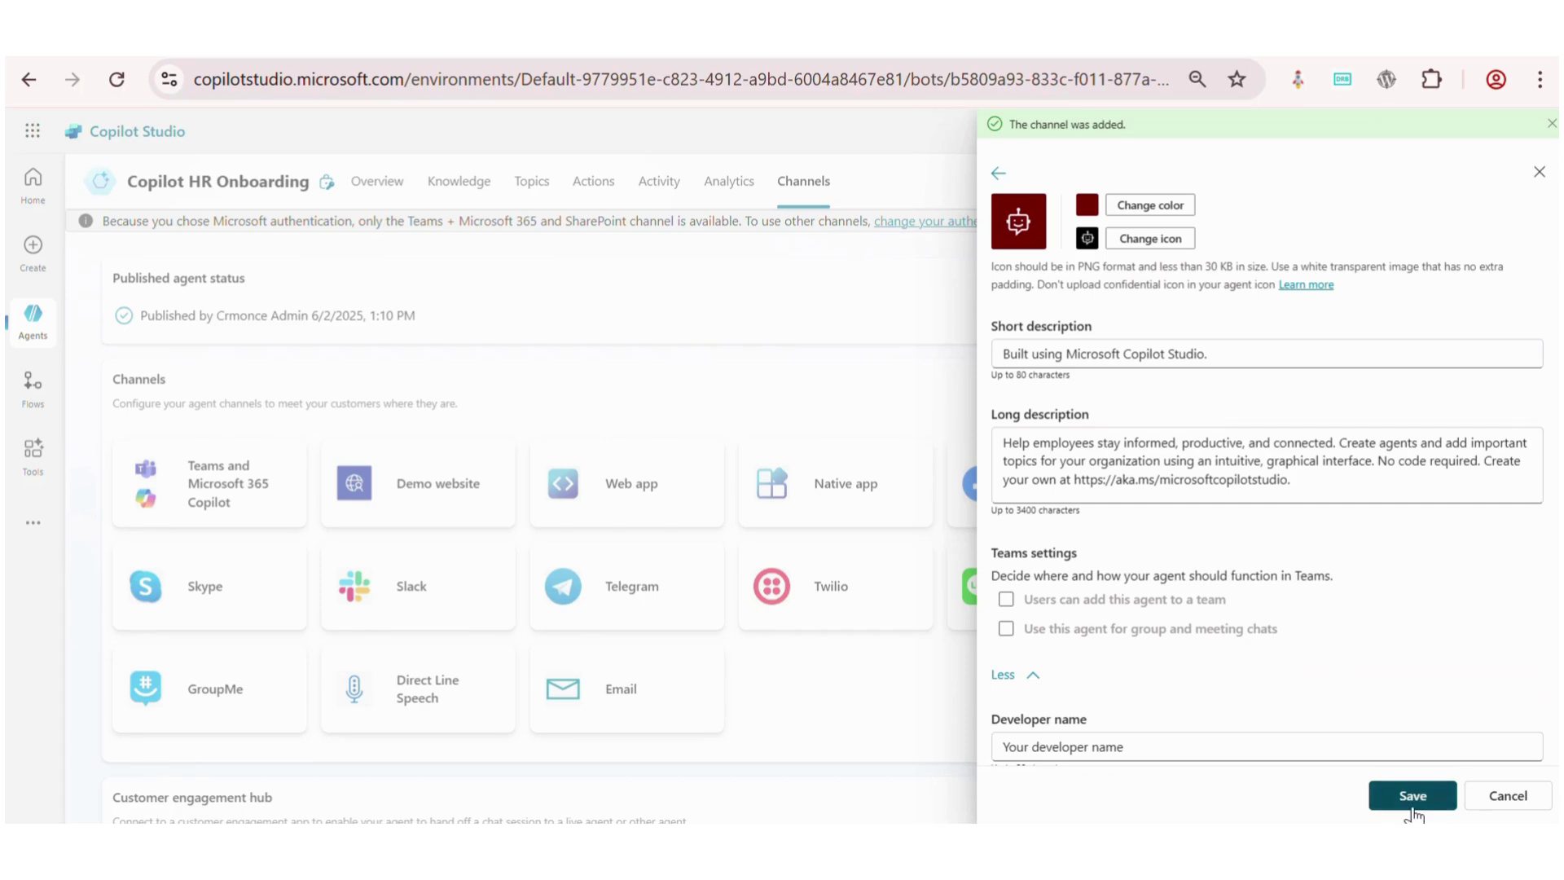
pyautogui.click(1412, 799)
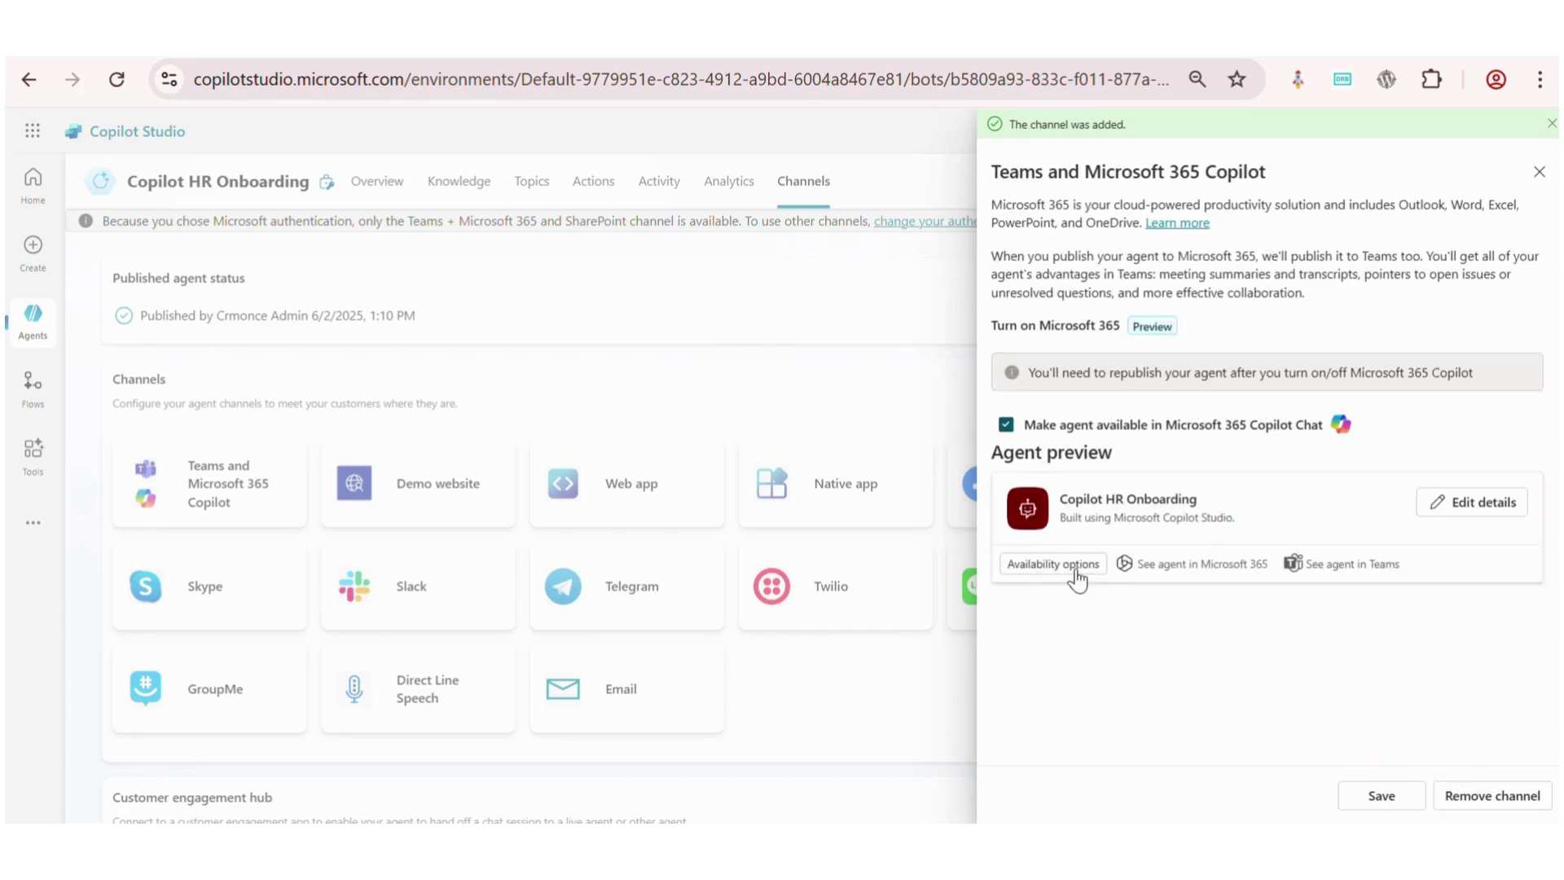
# From the availability options, share the agent with teammates and shared users by adding a colleague with Viewer permission only
pyautogui.click(1074, 571)
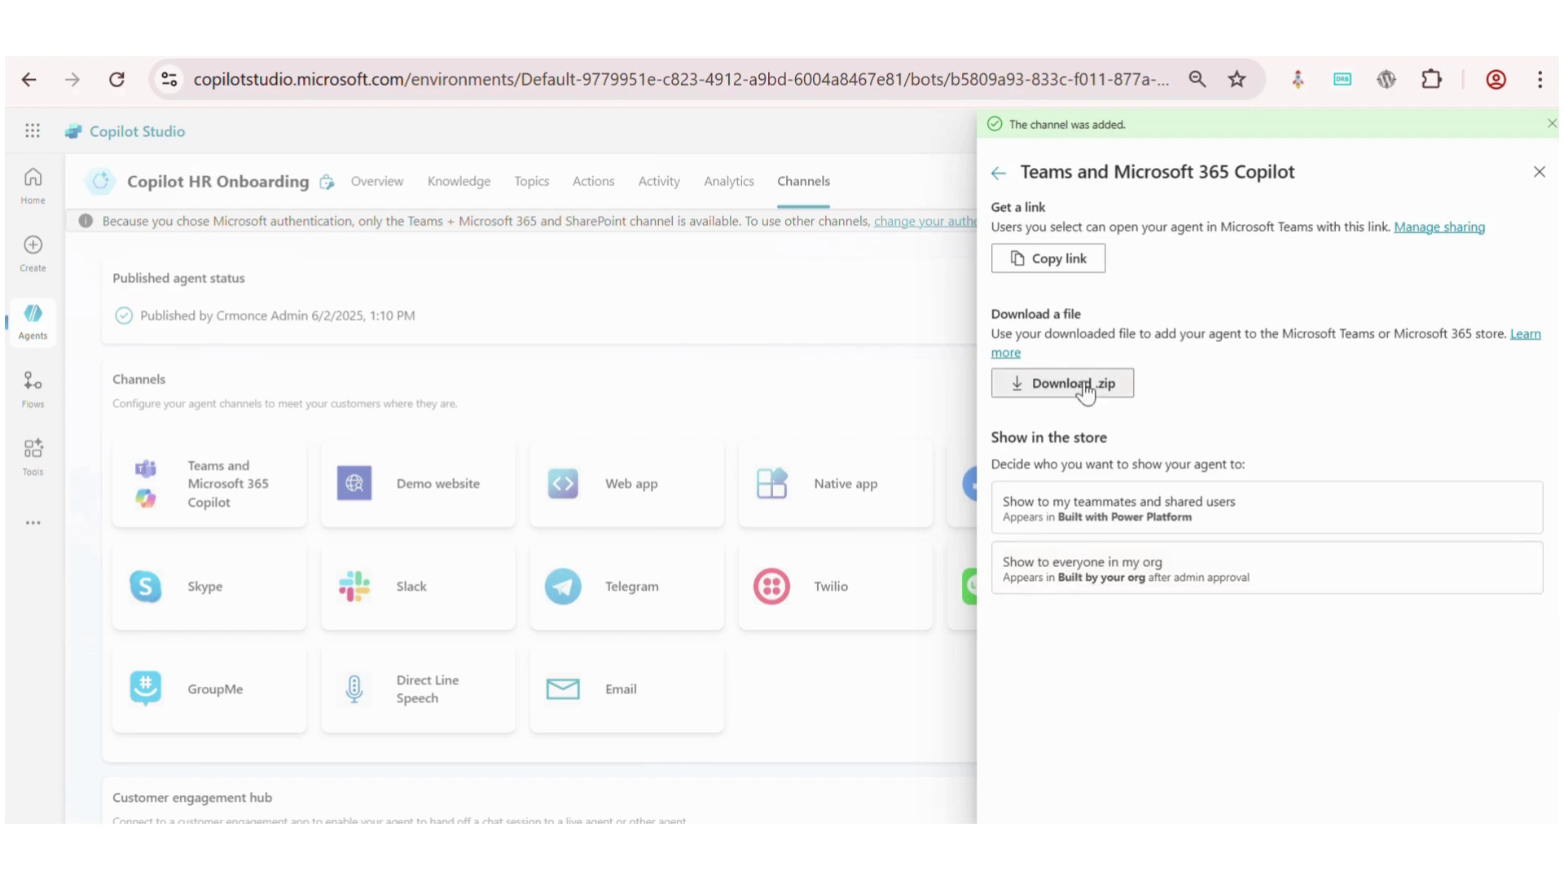
pyautogui.click(1139, 522)
pyautogui.write('utt')
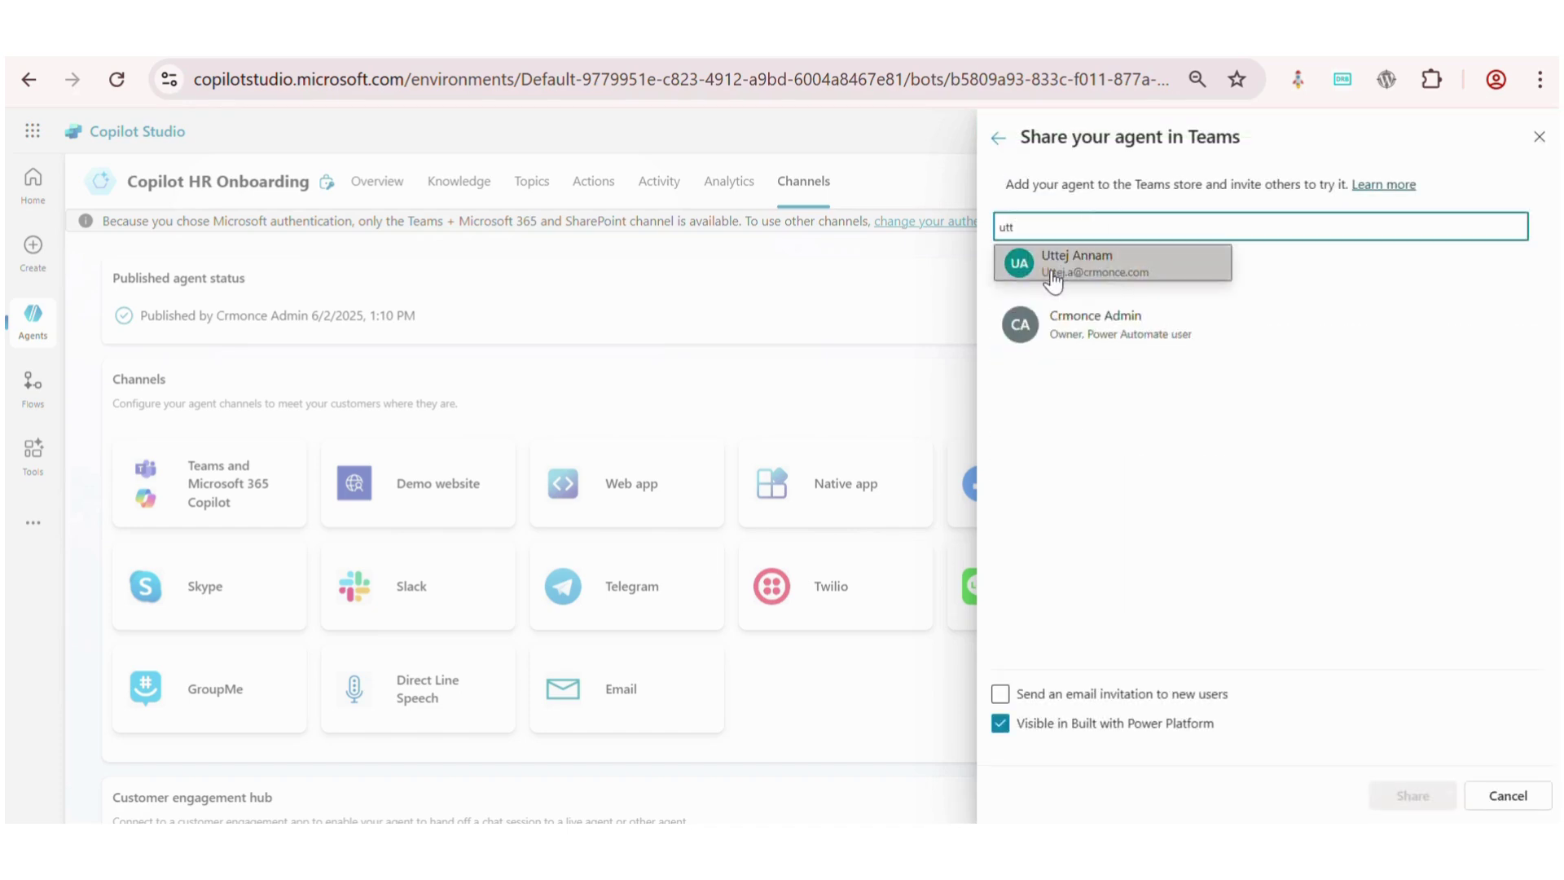
pyautogui.click(1053, 276)
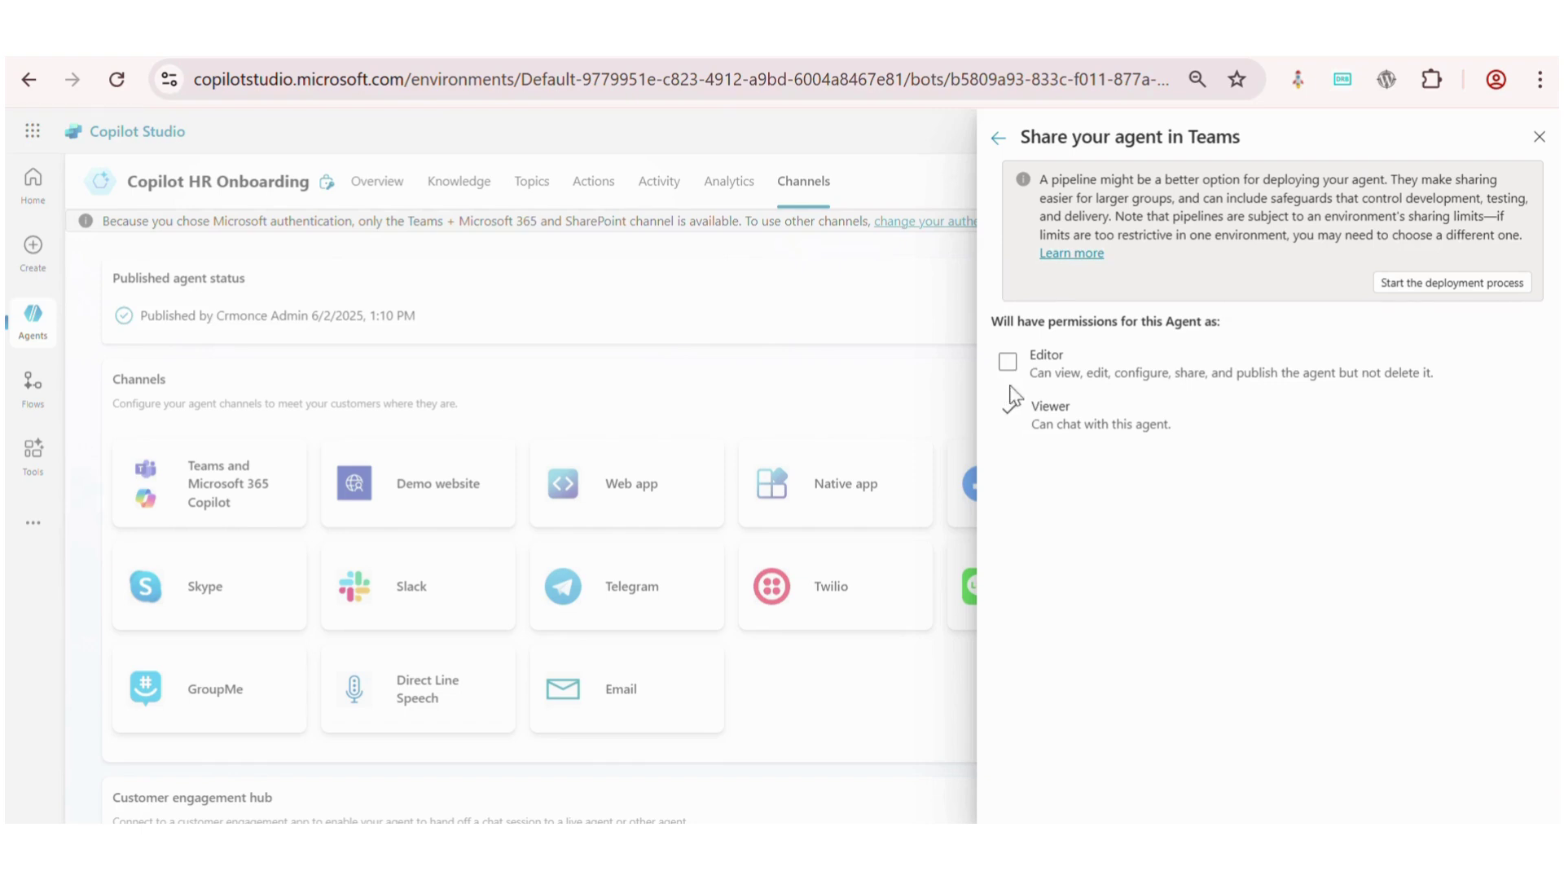
pyautogui.click(1008, 363)
pyautogui.click(1008, 364)
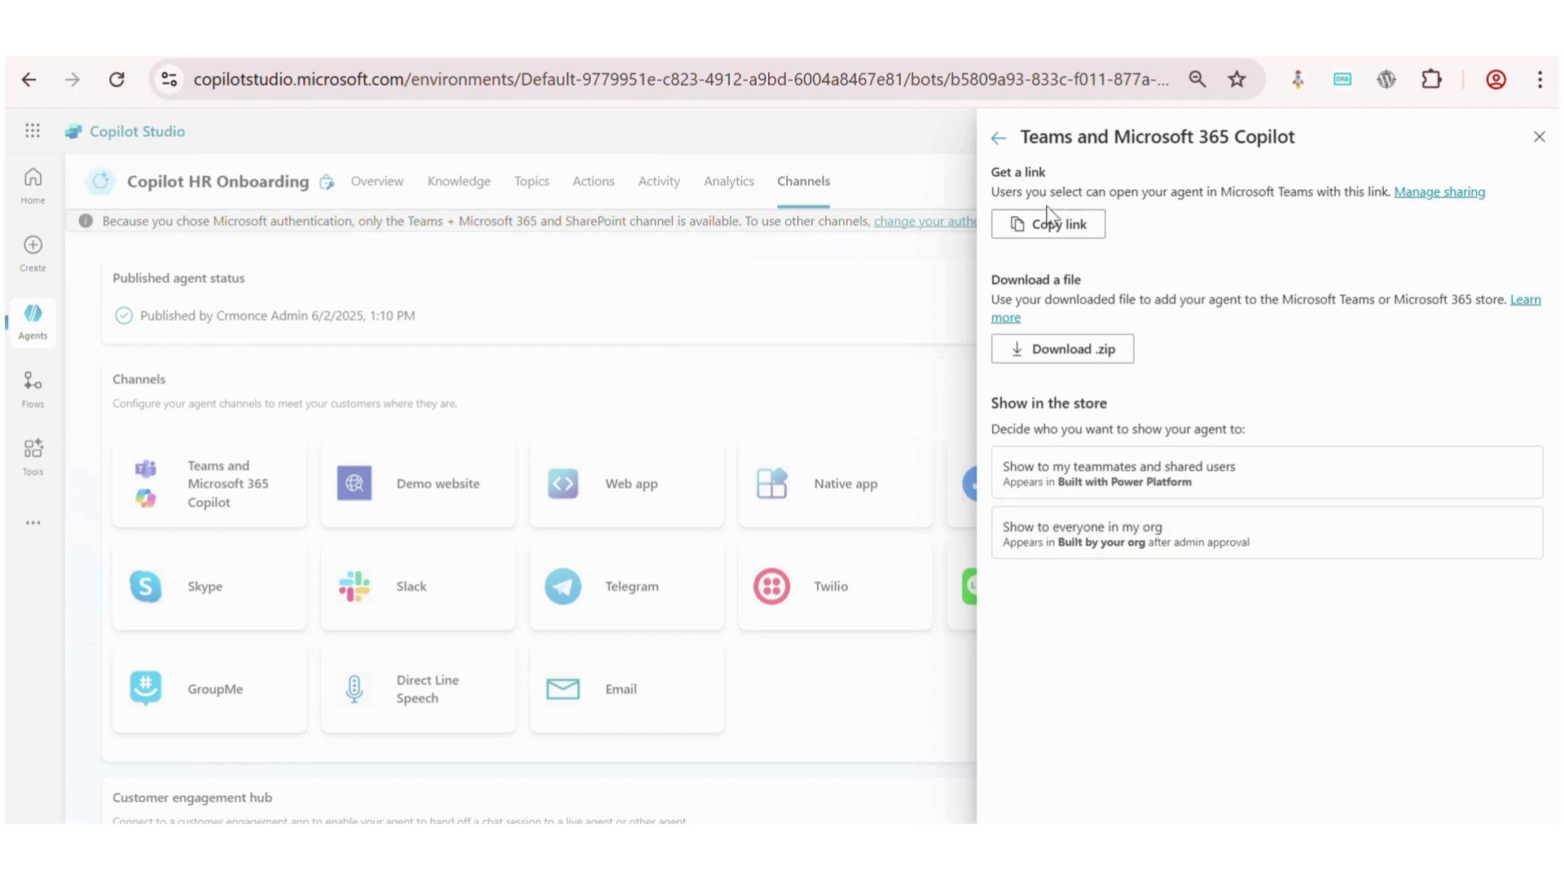
# Copy the agent's Teams link and open it in a new browser tab, choosing the Teams web app over the desktop app
pyautogui.click(1049, 232)
pyautogui.hotkey('ctrl', 't')
pyautogui.hotkey('ctrl', 'v')
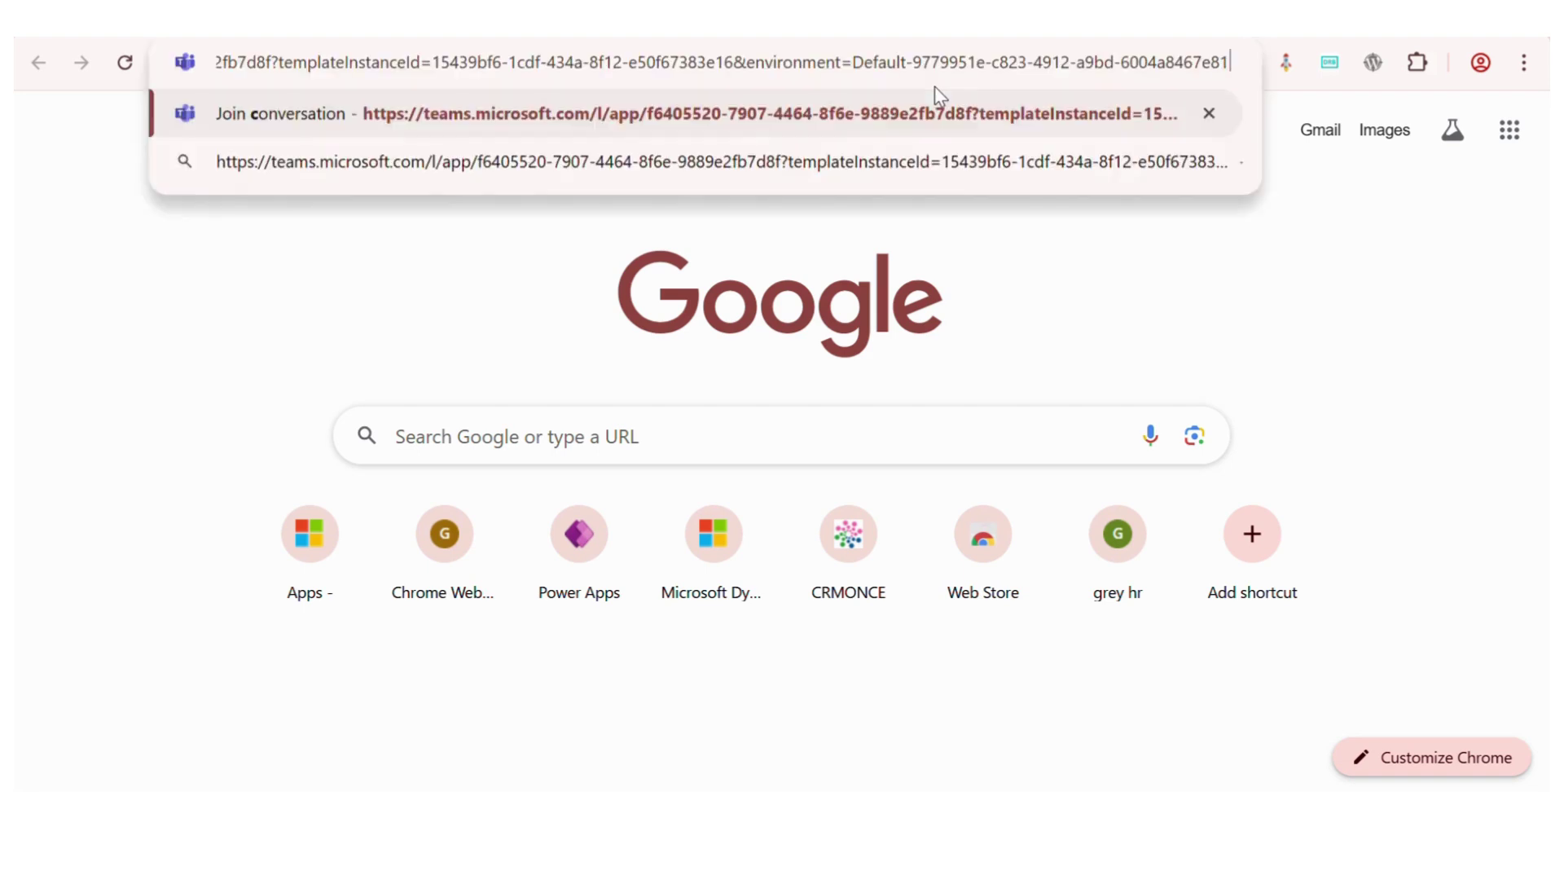
pyautogui.press('Return')
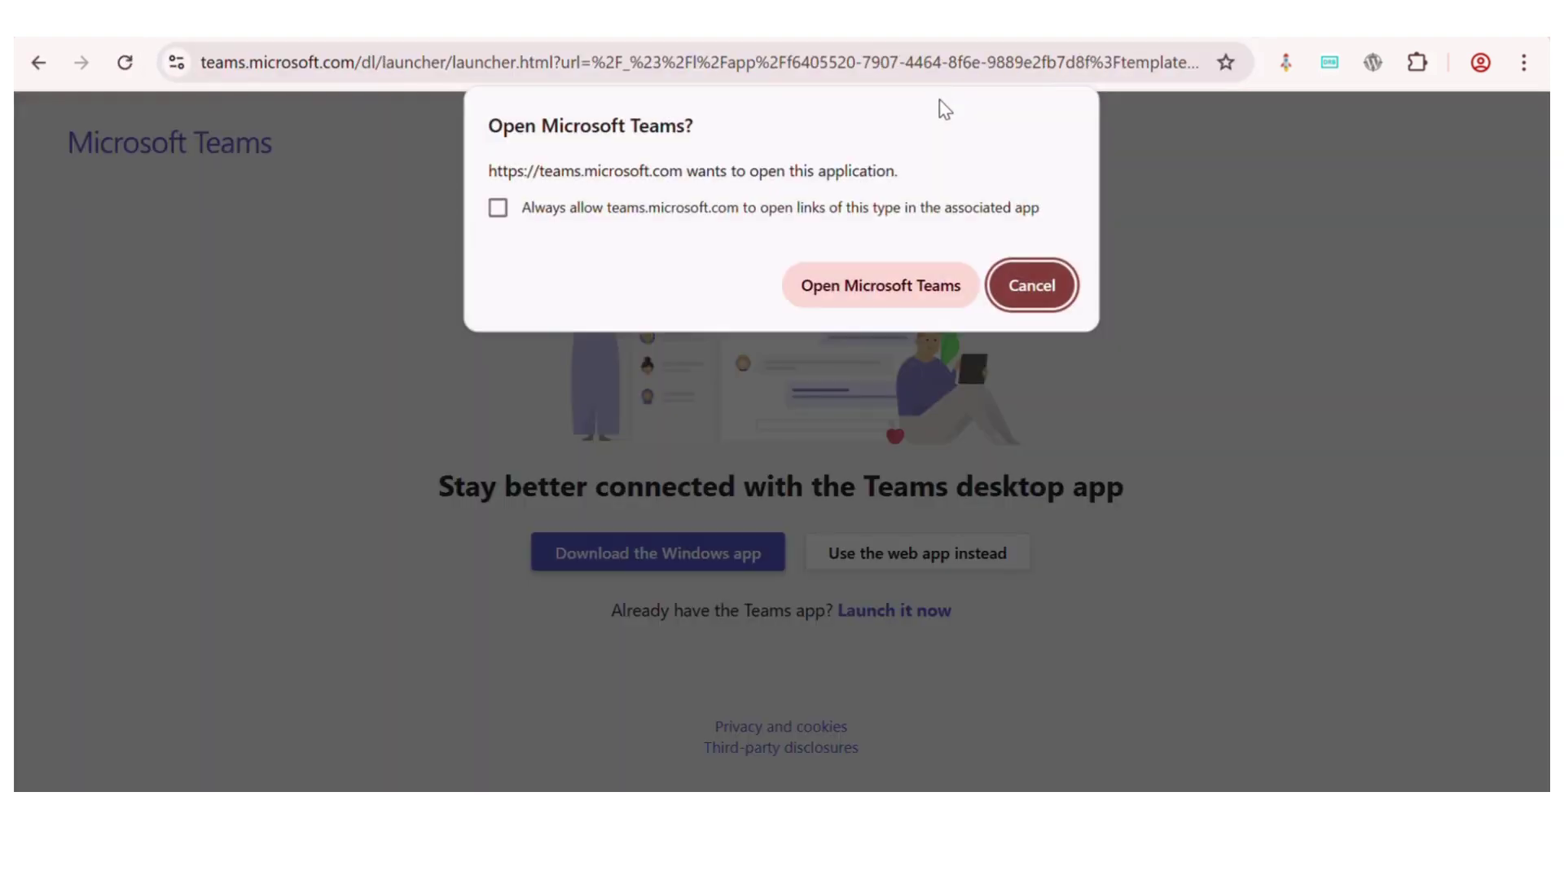
pyautogui.click(1033, 287)
pyautogui.click(860, 564)
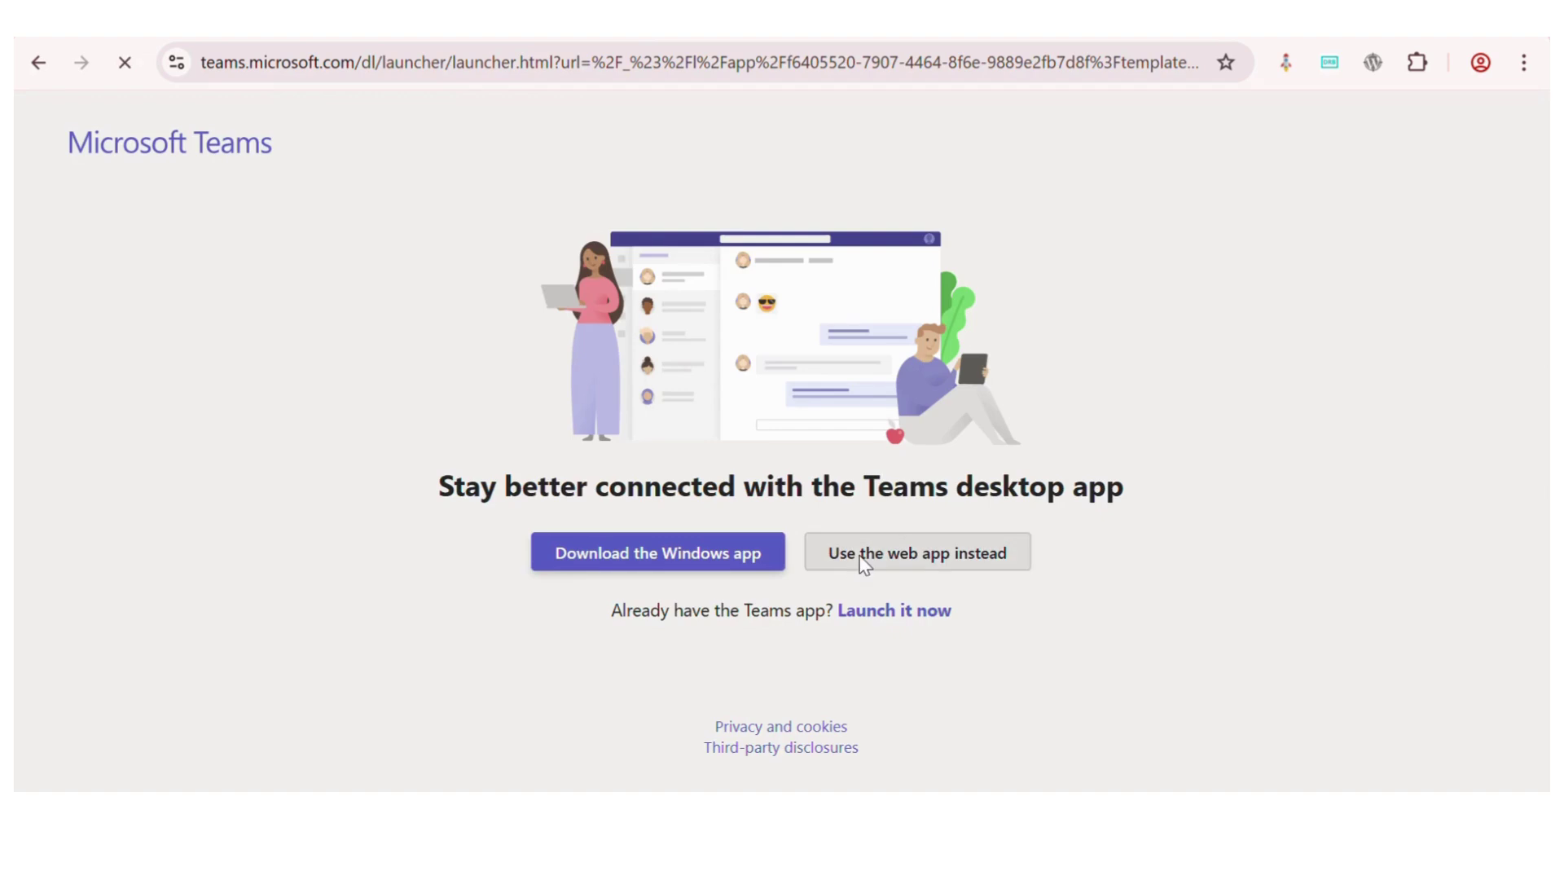